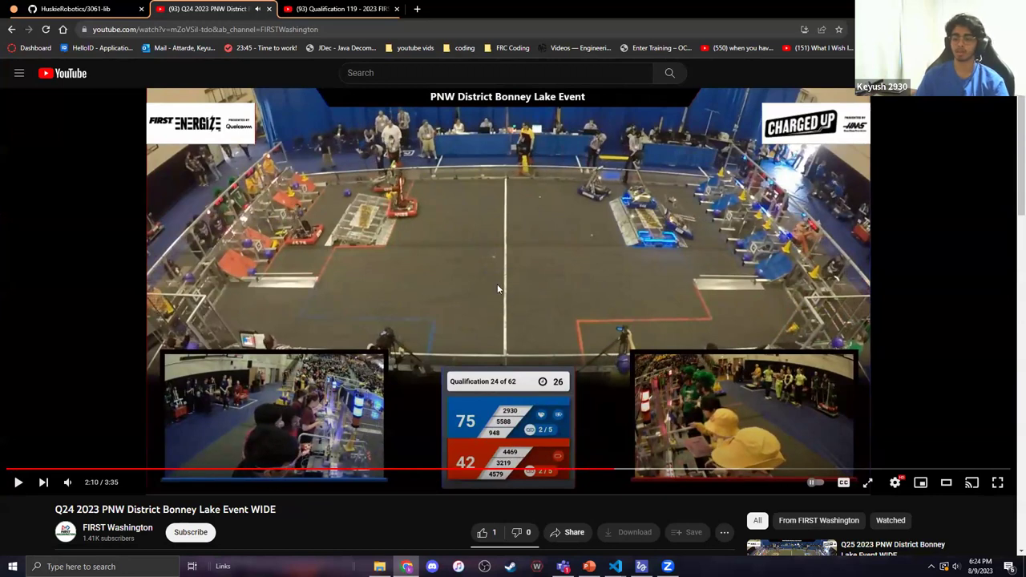
- Open the robot log Log_23-03-18_15-44-23_q24.wpilog in AdvantageScope and maximize its window
key(alt+Tab)
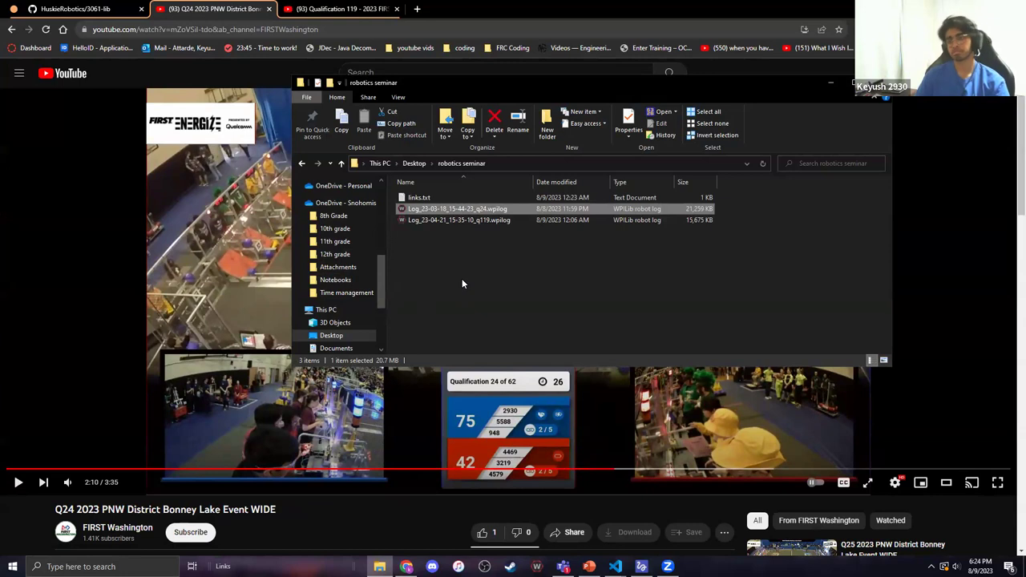
key(Return)
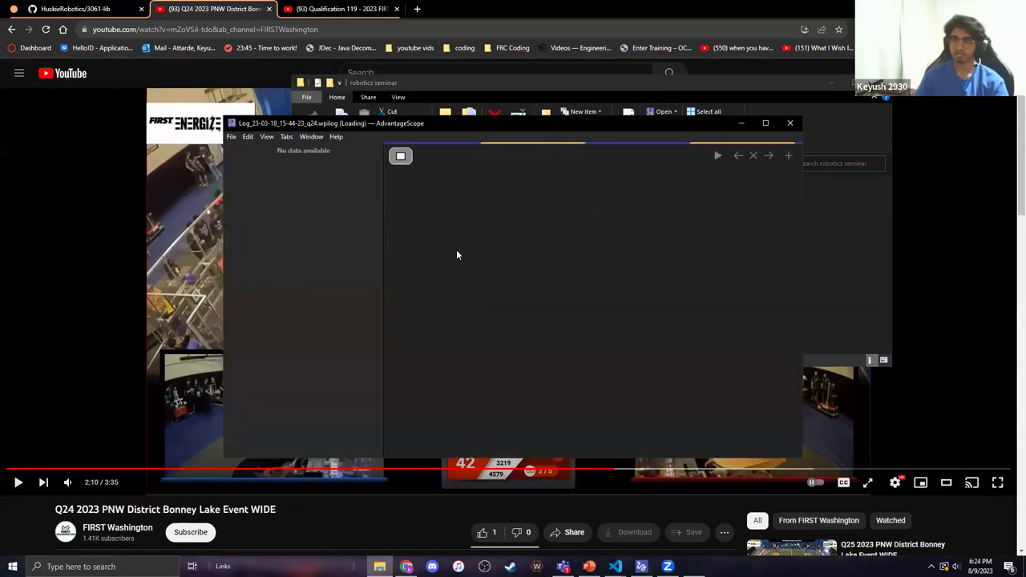
click(763, 124)
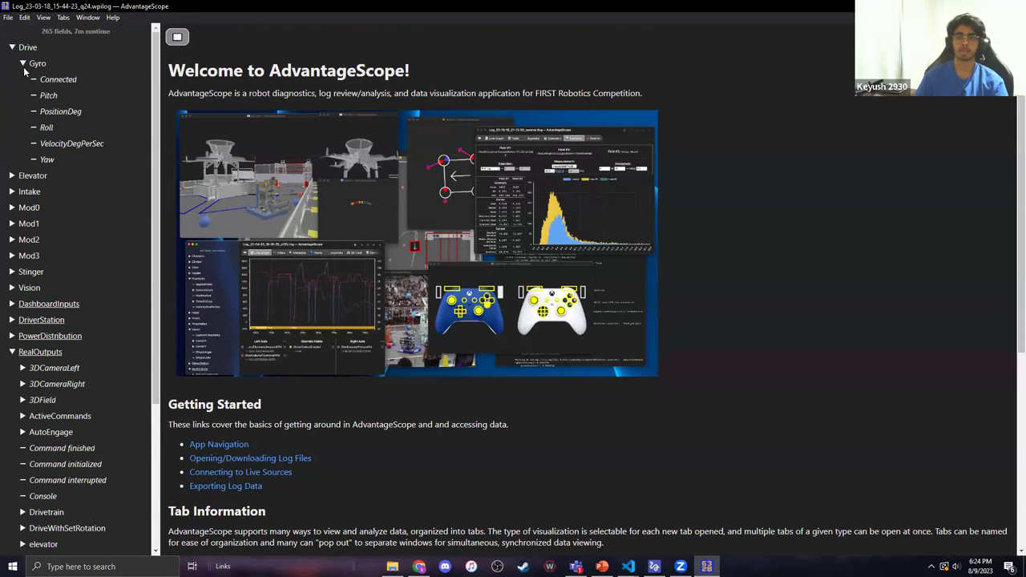
click(23, 64)
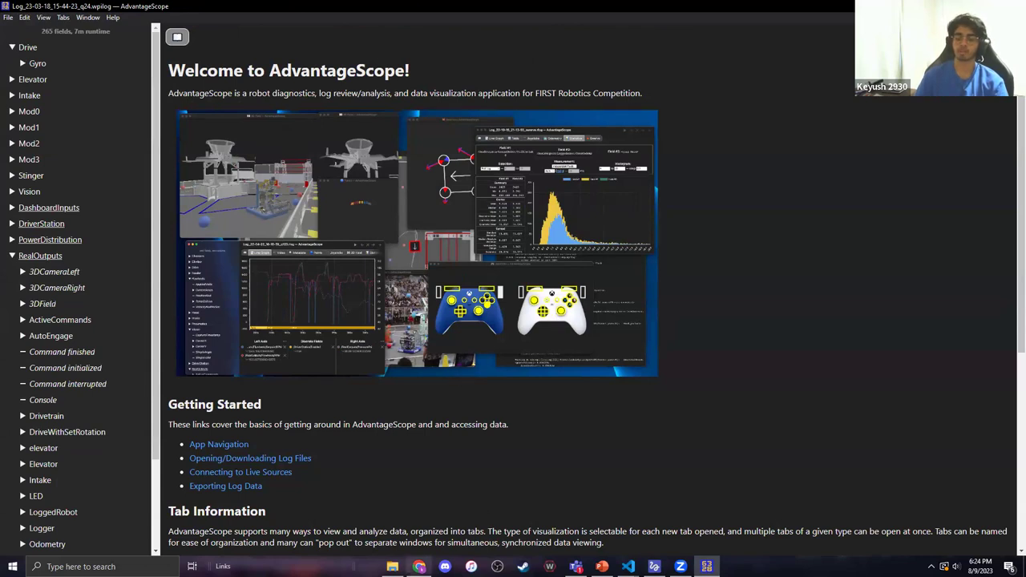
click(419, 566)
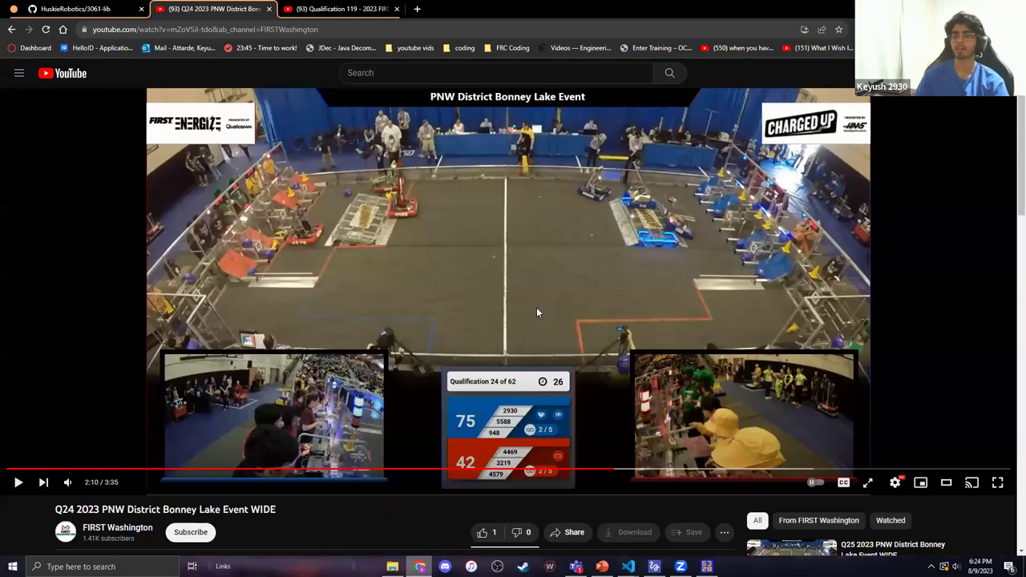
click(706, 567)
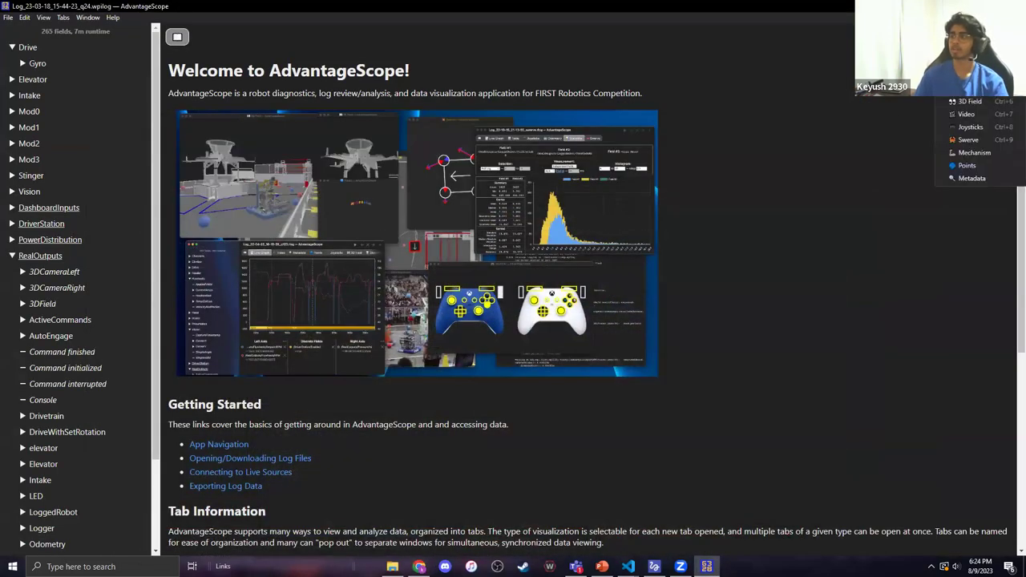
- Add a Line Graph view and plot the Drive/Gyro/PositionDeg field on its left axis
click(966, 37)
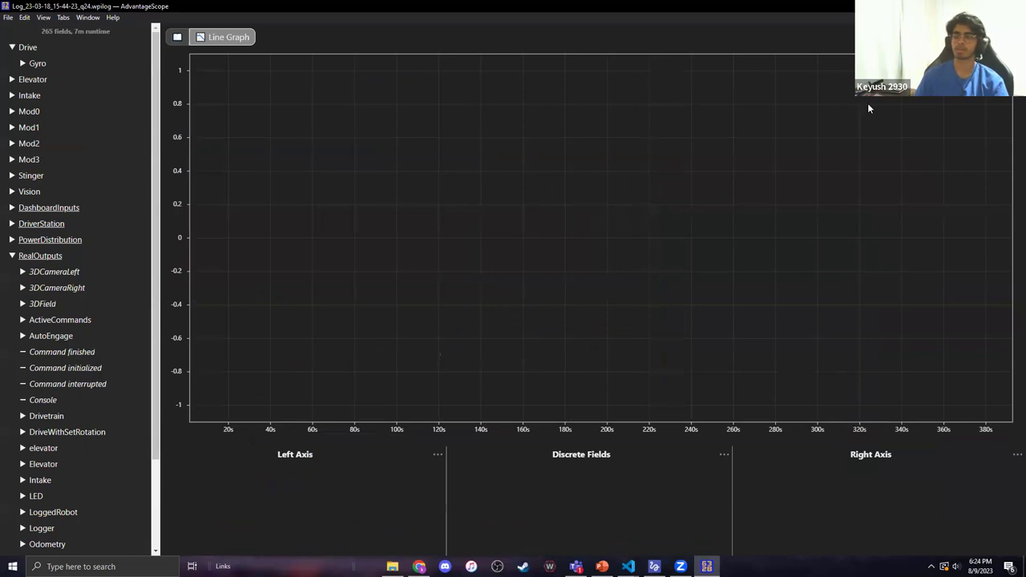
click(12, 47)
click(12, 47)
click(22, 64)
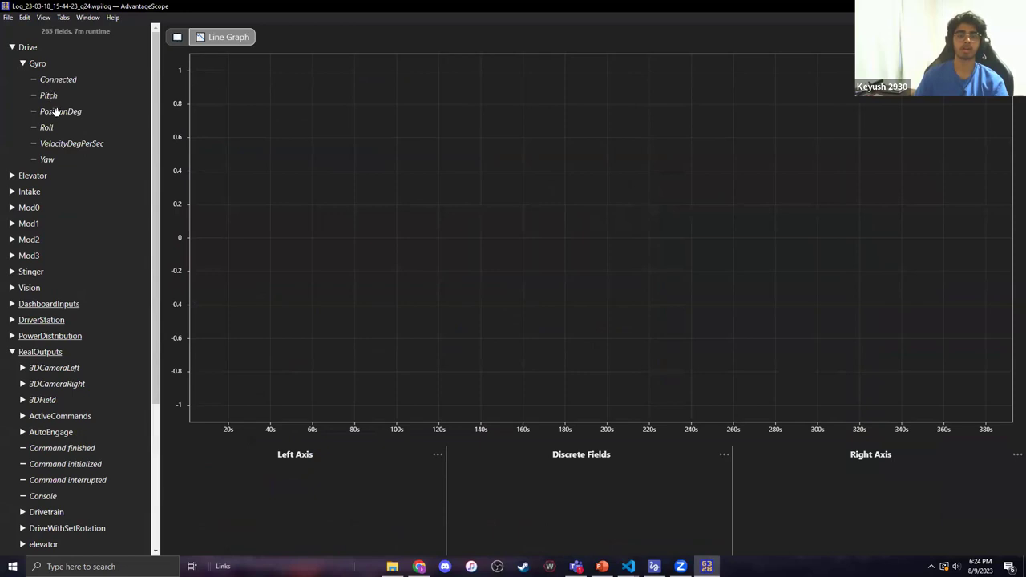
drag(57, 112, 331, 486)
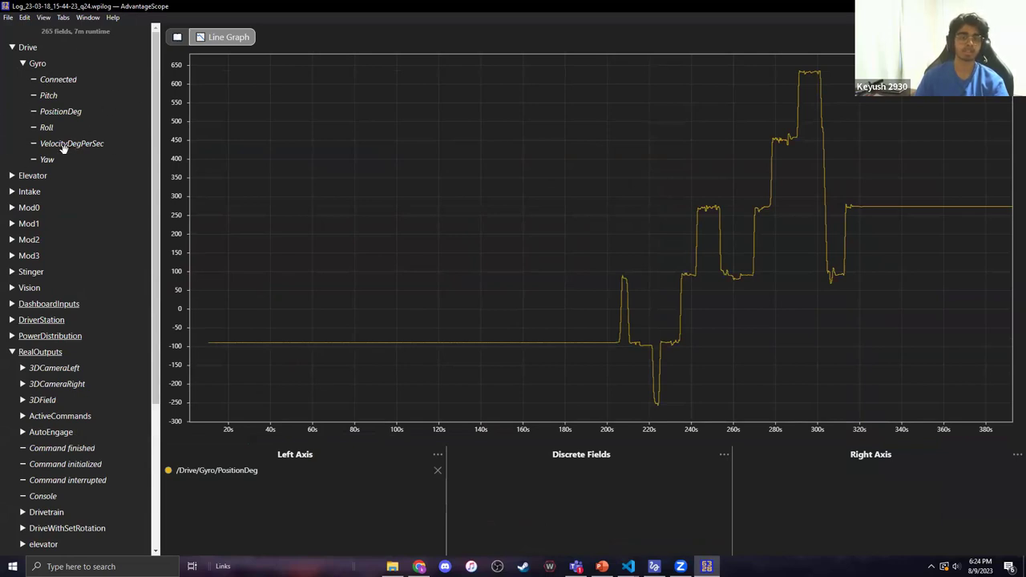
- Add the DriverStation/Enabled field to the line graph as a discrete field
scroll(59, 160, down, 2)
scroll(59, 172, up, 2)
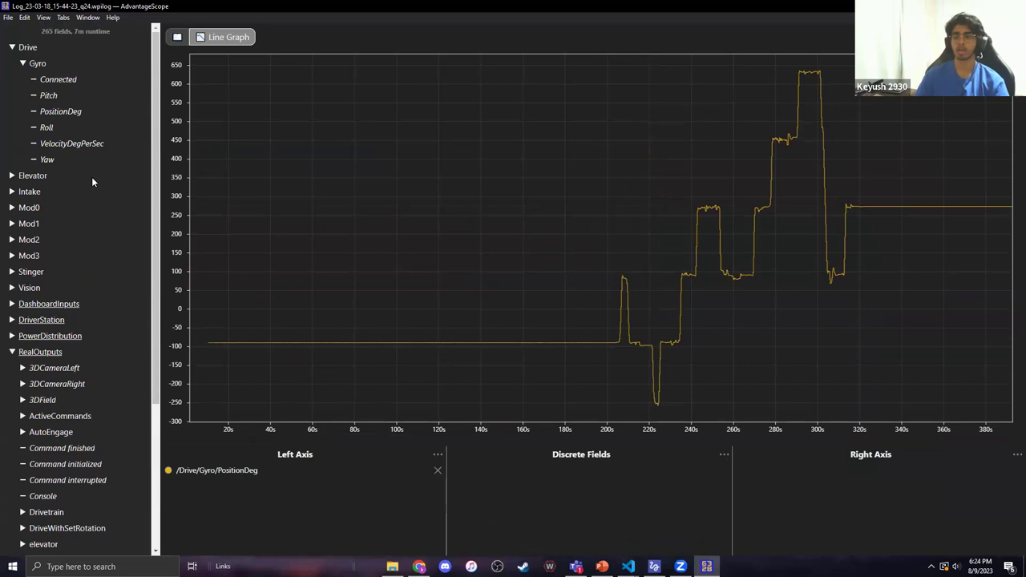
scroll(68, 277, down, 1)
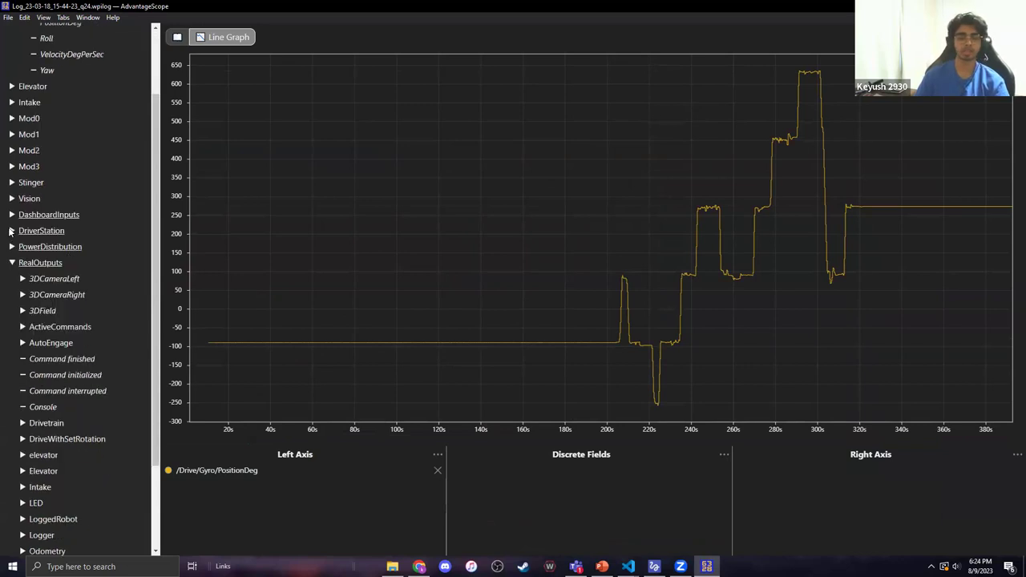
click(12, 231)
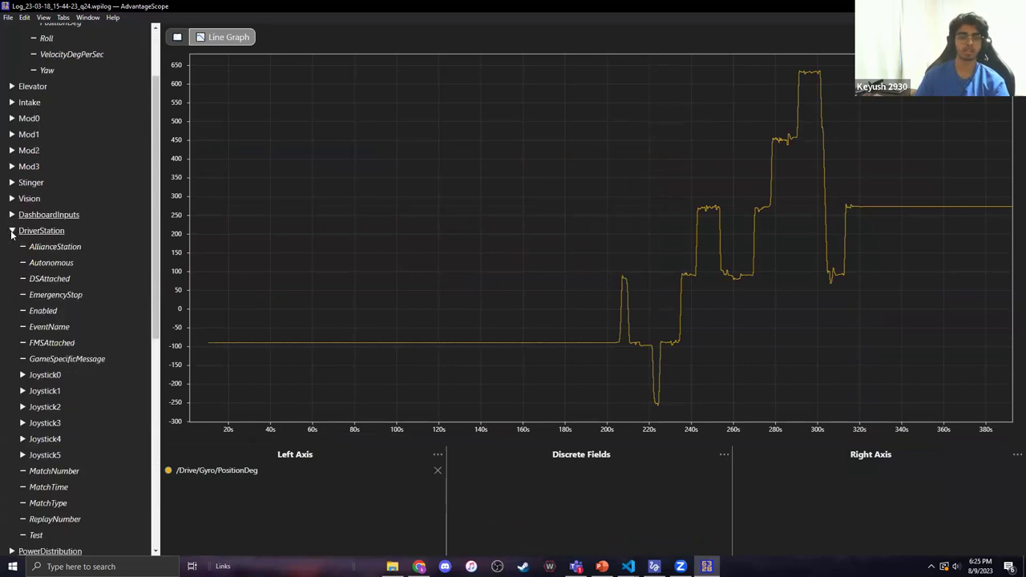
scroll(80, 280, down, 2)
scroll(88, 377, up, 1)
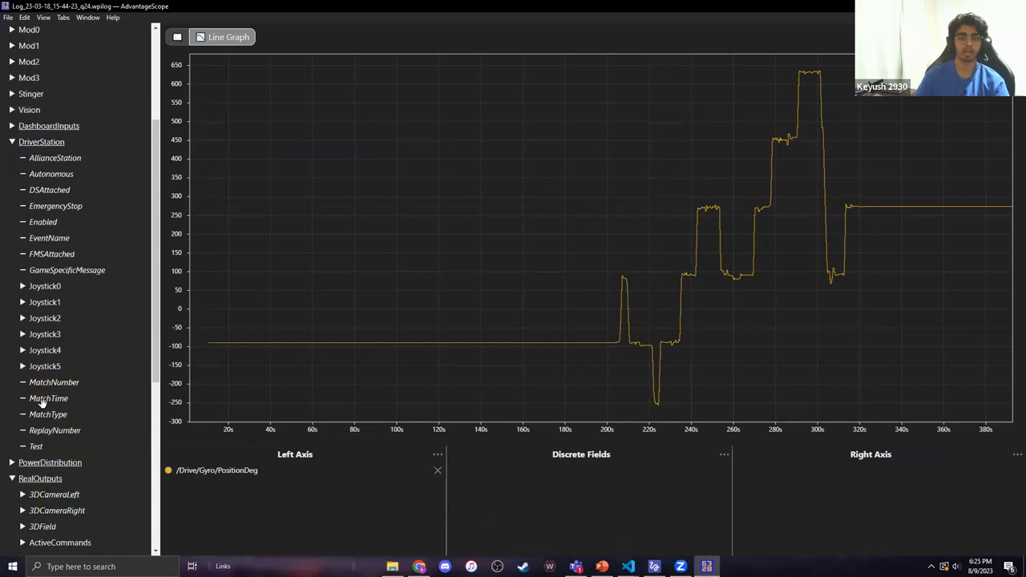
drag(44, 222, 593, 489)
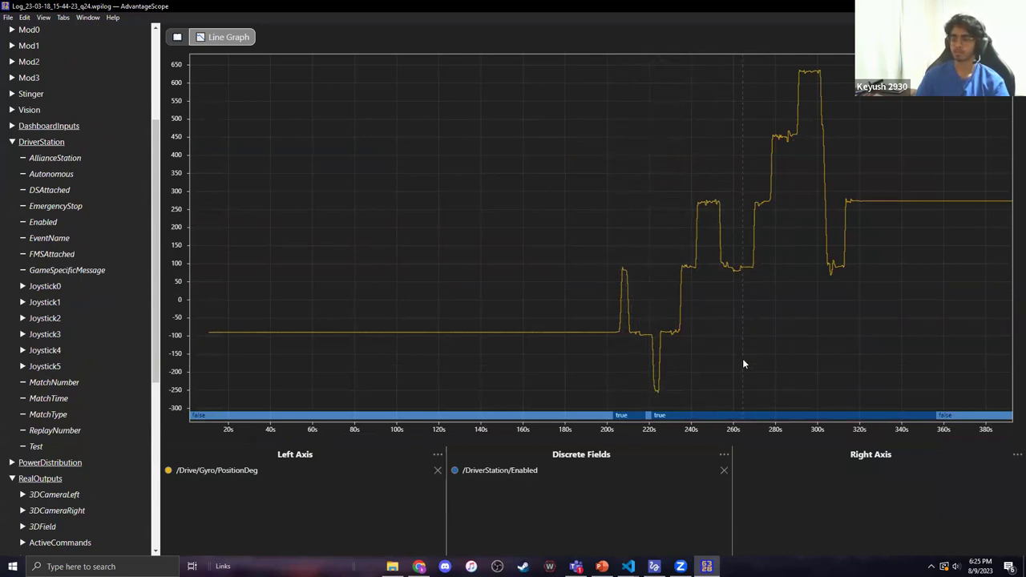
- Examine the gyro position on the graph at about 313 s and at the end of the enabled period
click(871, 265)
right_click(672, 315)
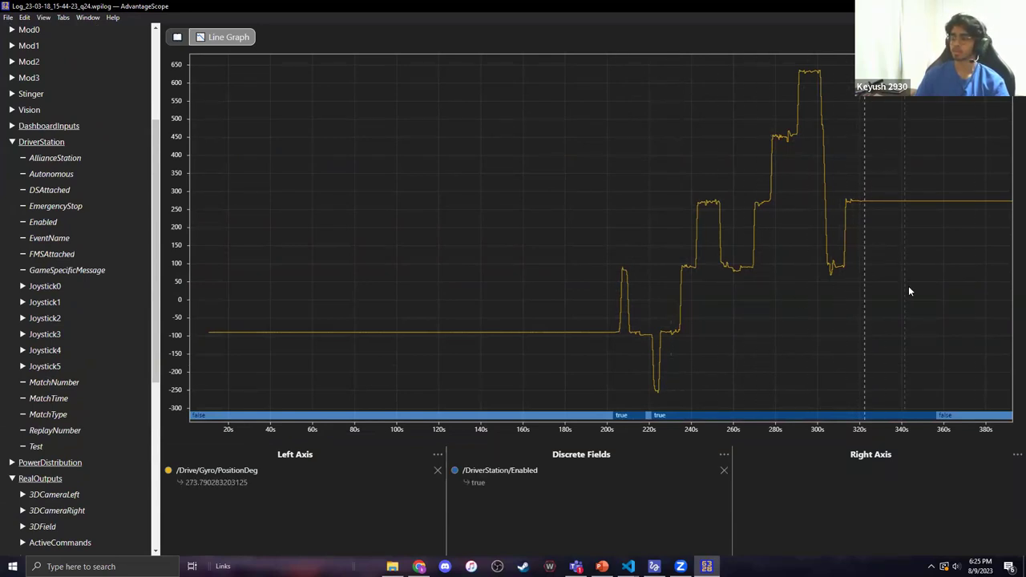
scroll(905, 289, up, 5)
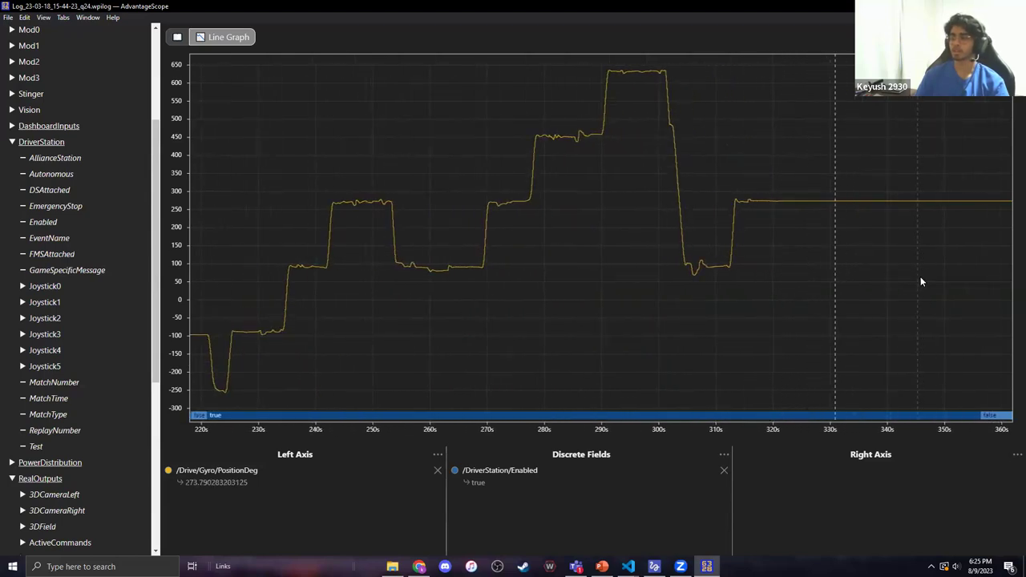
click(736, 312)
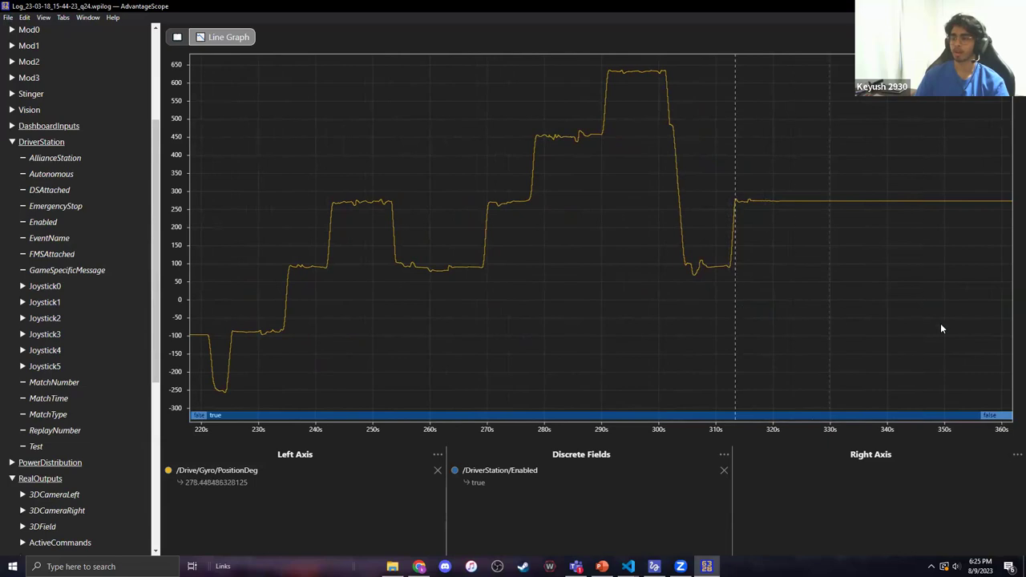
click(980, 332)
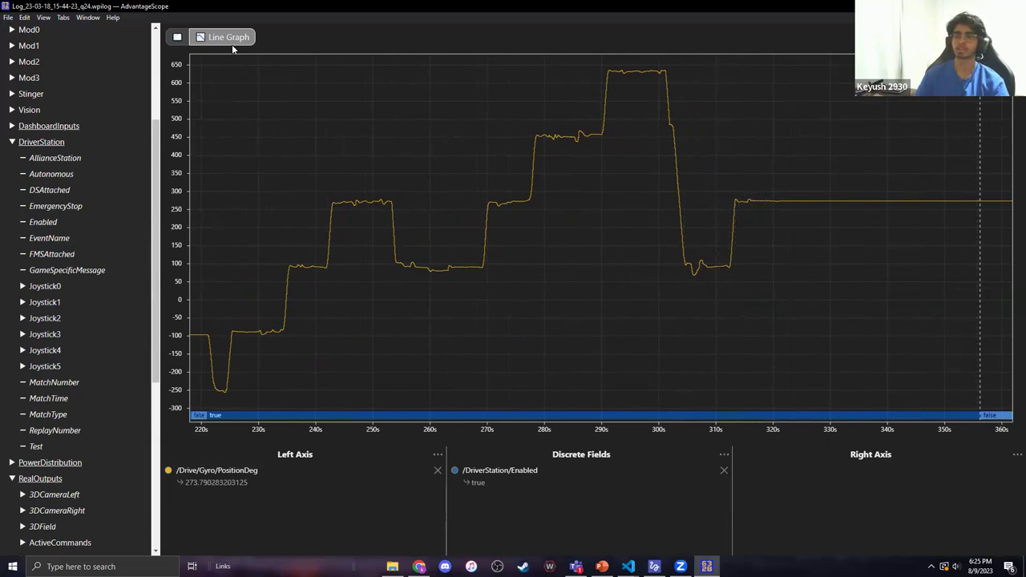
- Add a 3D Field view showing RealOutputs/Odometry/Robot as a 2D robot pose with the Crab Bot model
click(1007, 37)
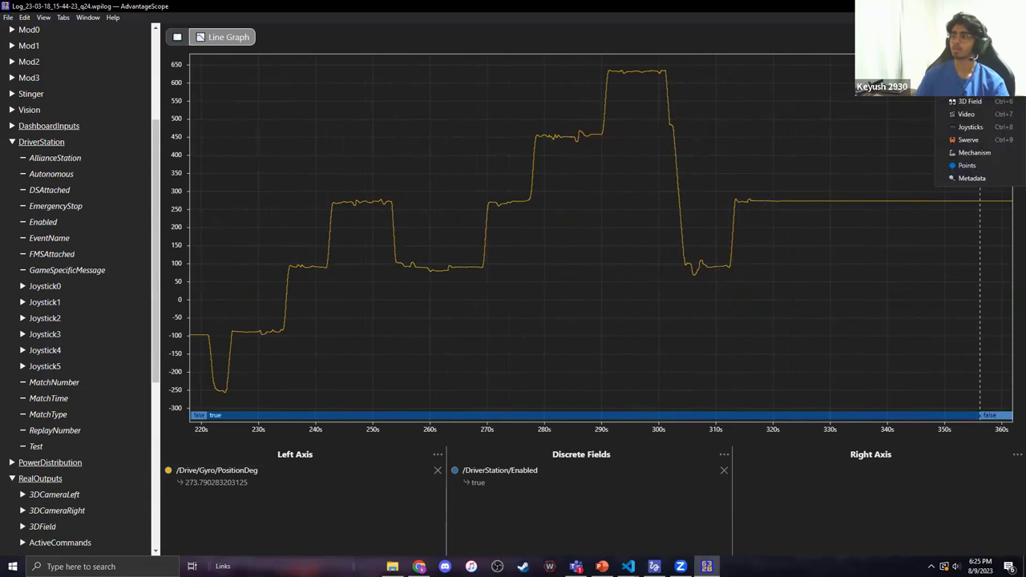
click(976, 102)
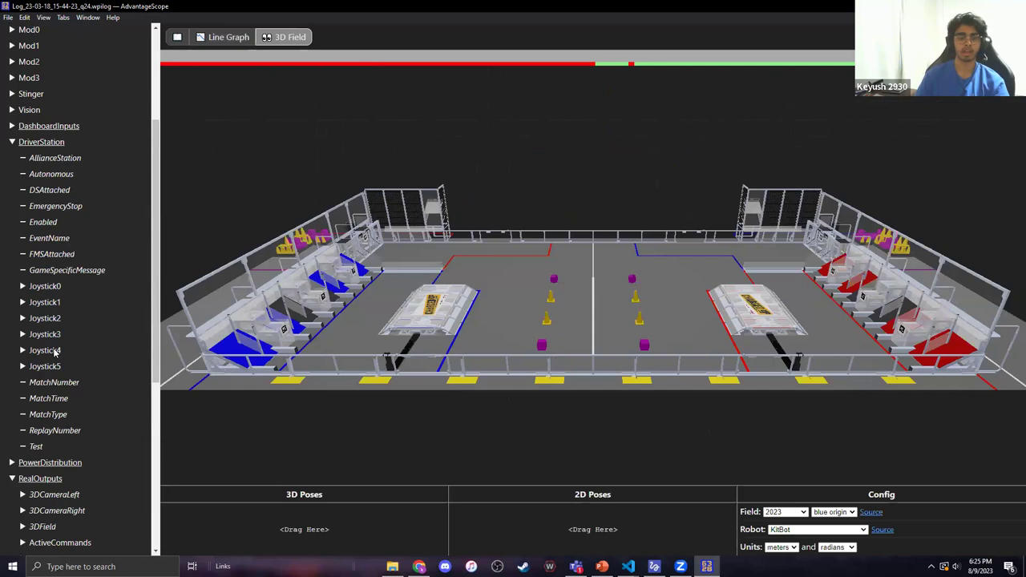
scroll(54, 351, down, 4)
click(22, 436)
scroll(48, 385, down, 1)
mouse_move(48, 378)
mouse_down()
mouse_move(524, 522)
mouse_move(522, 530)
mouse_up()
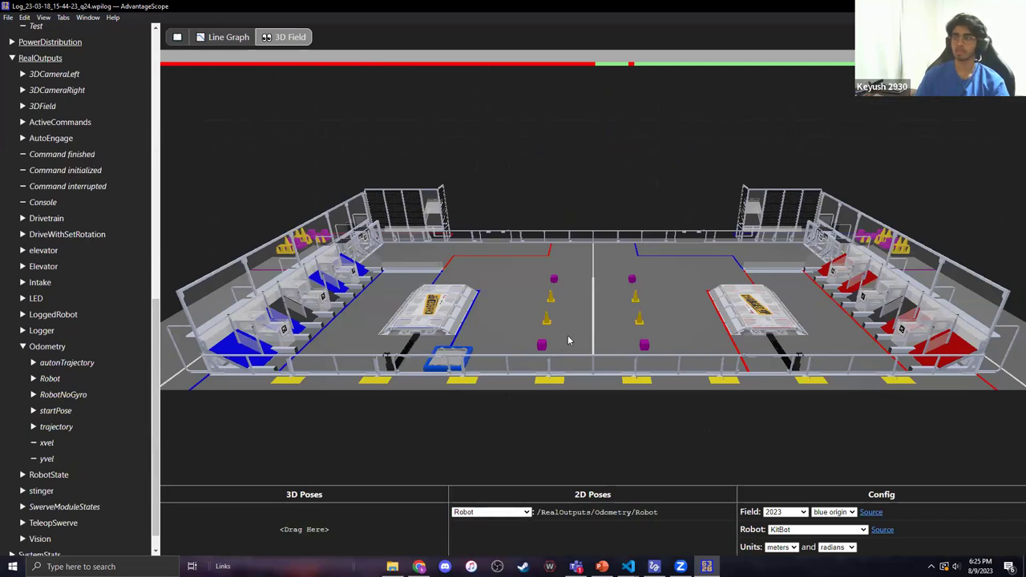
click(805, 532)
click(800, 503)
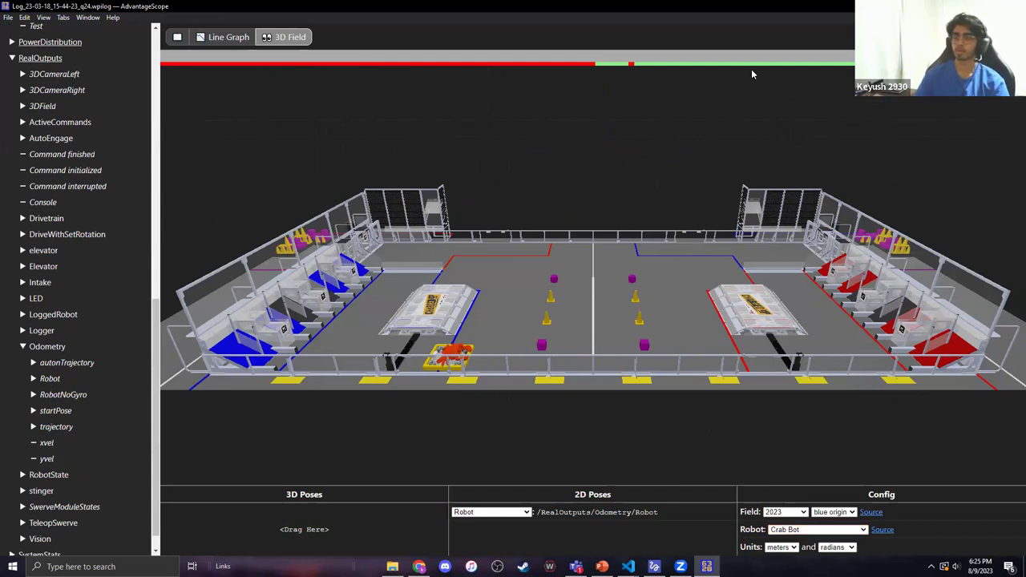
- Examine the robot's field position at several late match times from the opposite side of the 3D field
drag(751, 73, 833, 56)
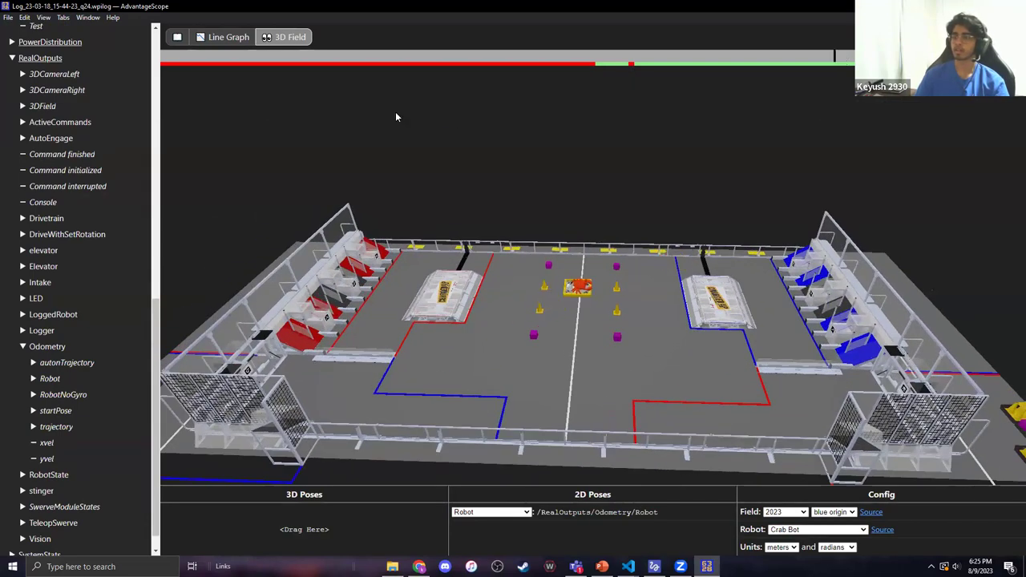
drag(395, 117, 774, 215)
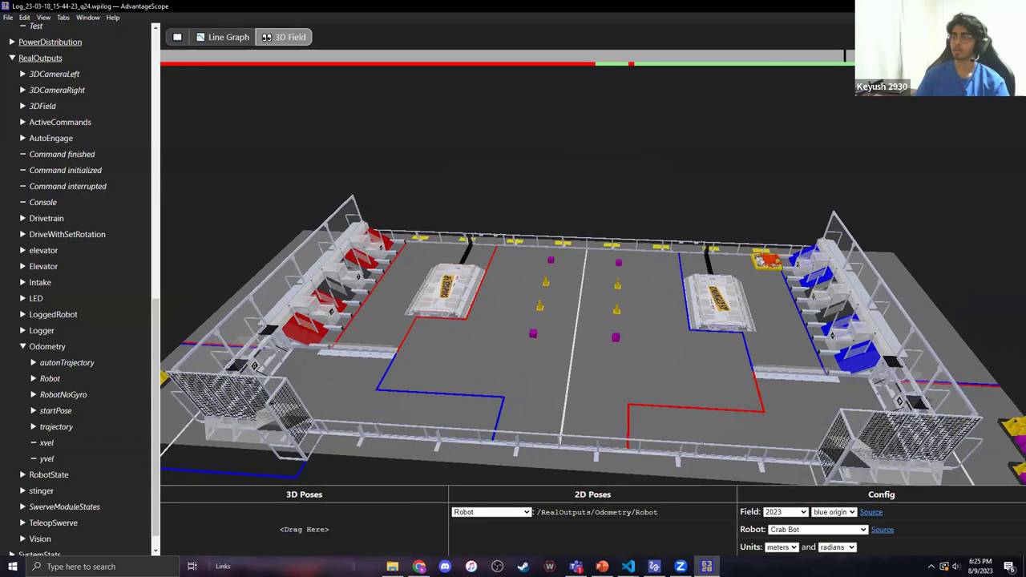
click(821, 58)
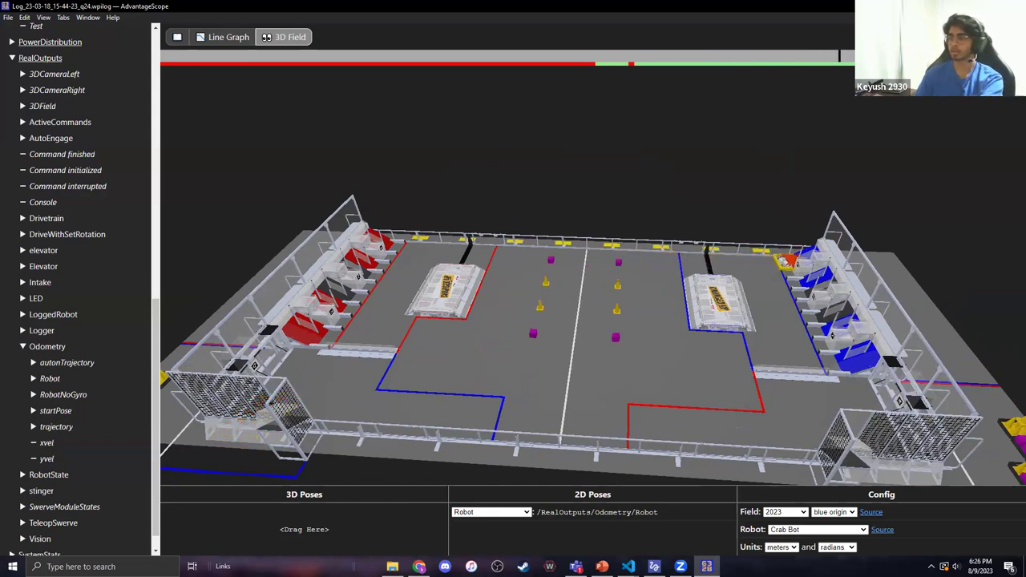
- Switch to the Q24 match video in Chrome and replay it from about 1:58
click(418, 566)
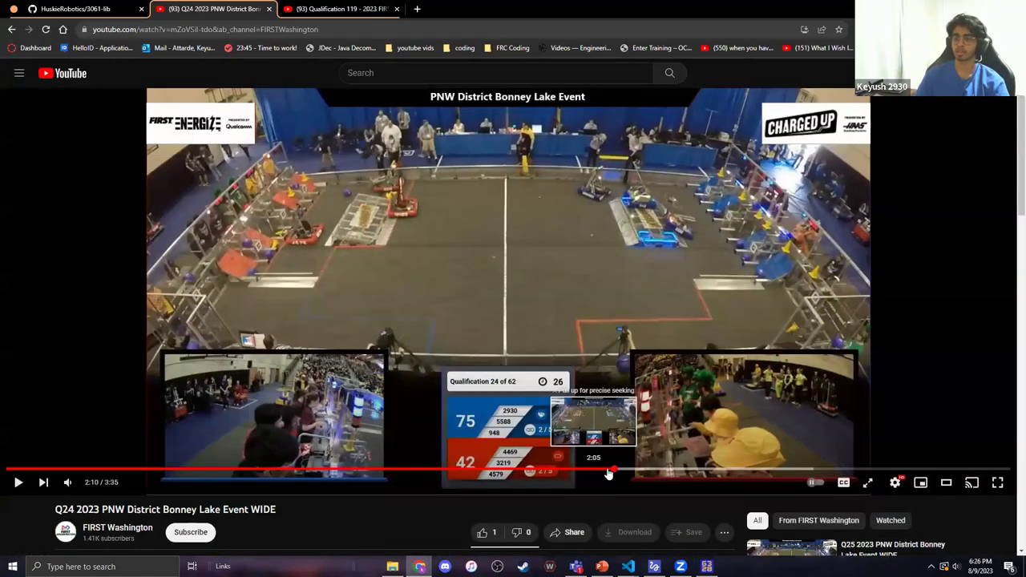
drag(609, 474, 554, 471)
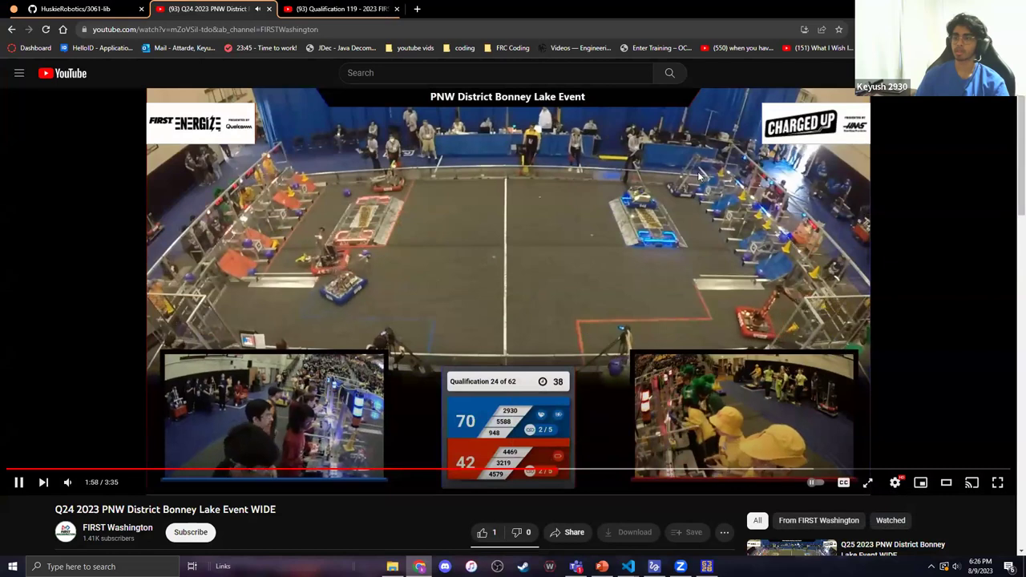
key(space)
key(space)
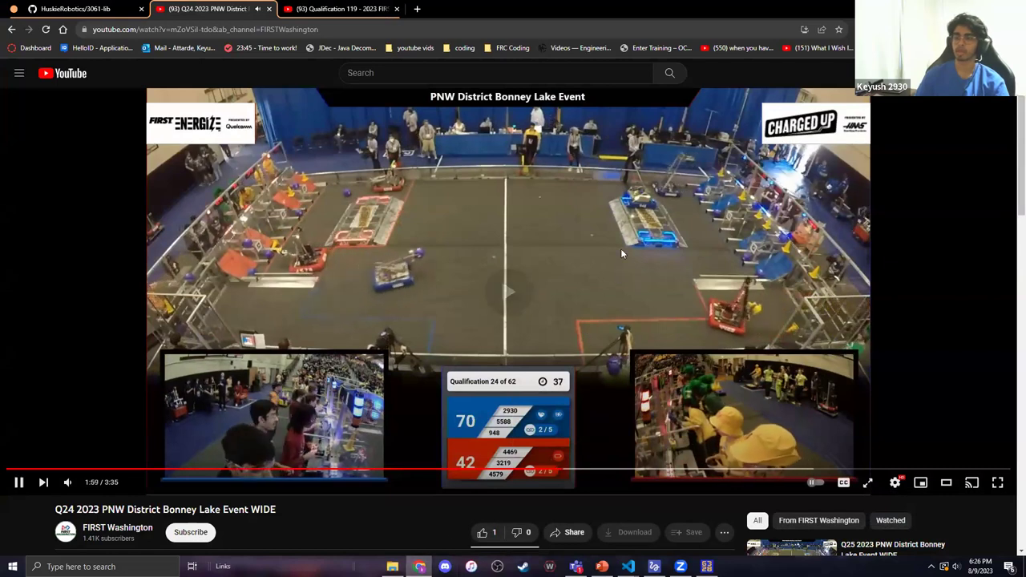
key(space)
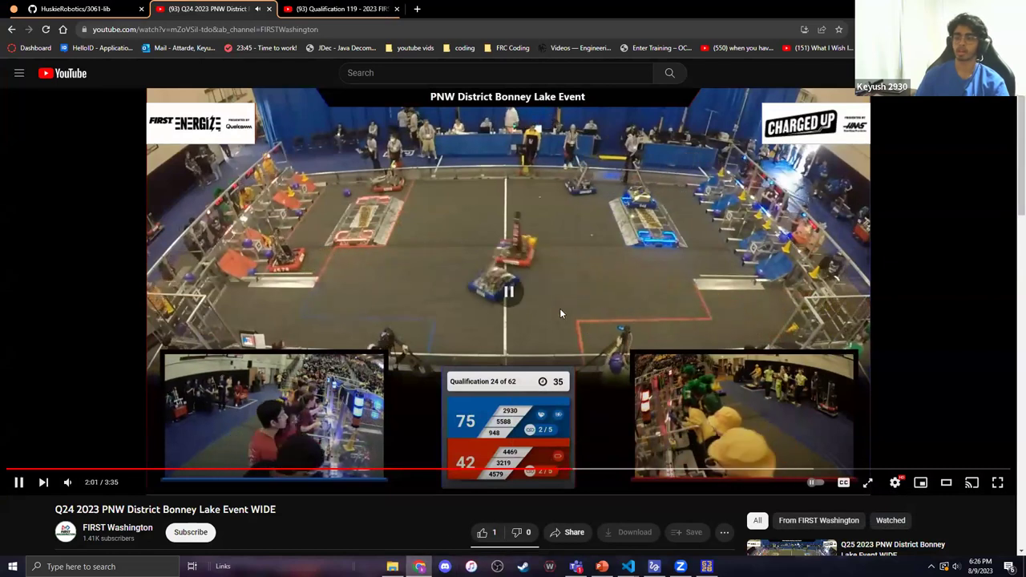
- Compare the robot's position on the AdvantageScope 3D field with the Q24 match video, pausing the video at 2:03
key(super+Down)
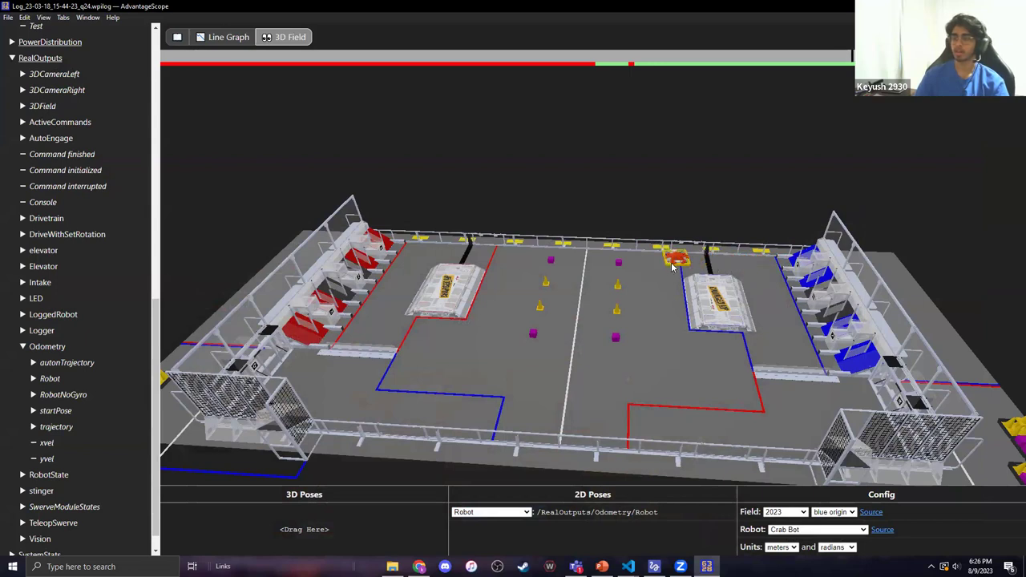
drag(667, 338, 673, 300)
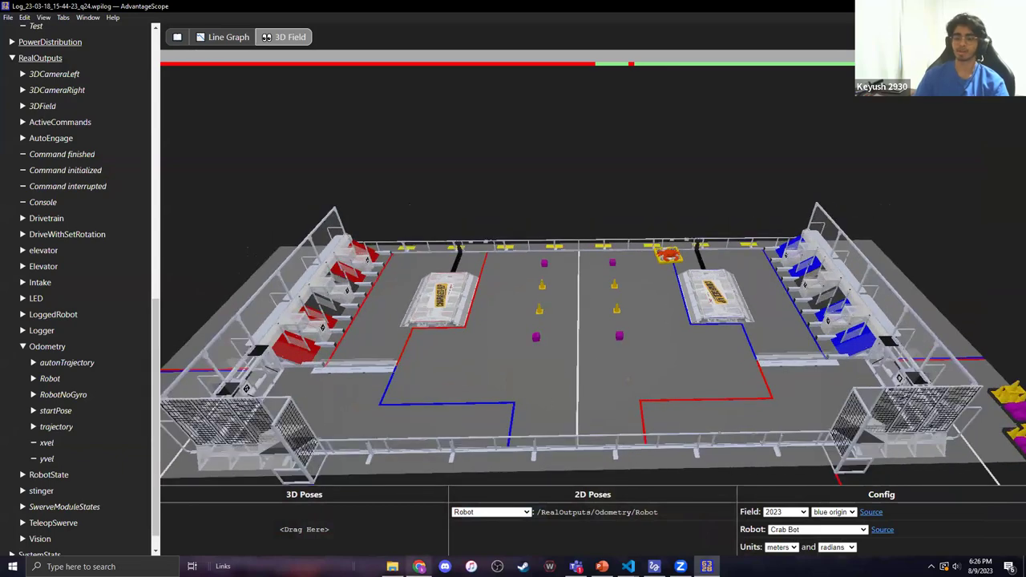
click(418, 565)
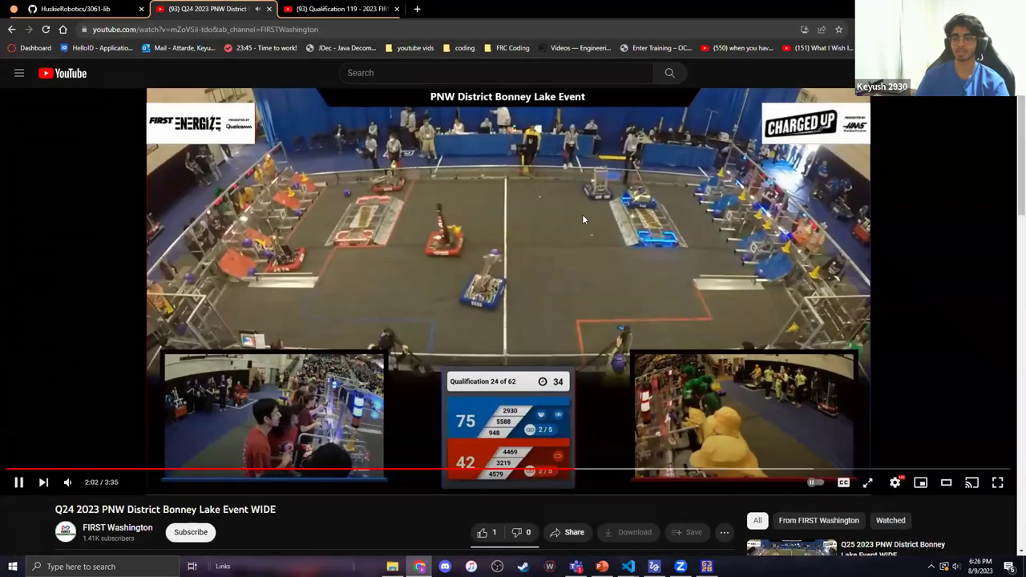
click(593, 232)
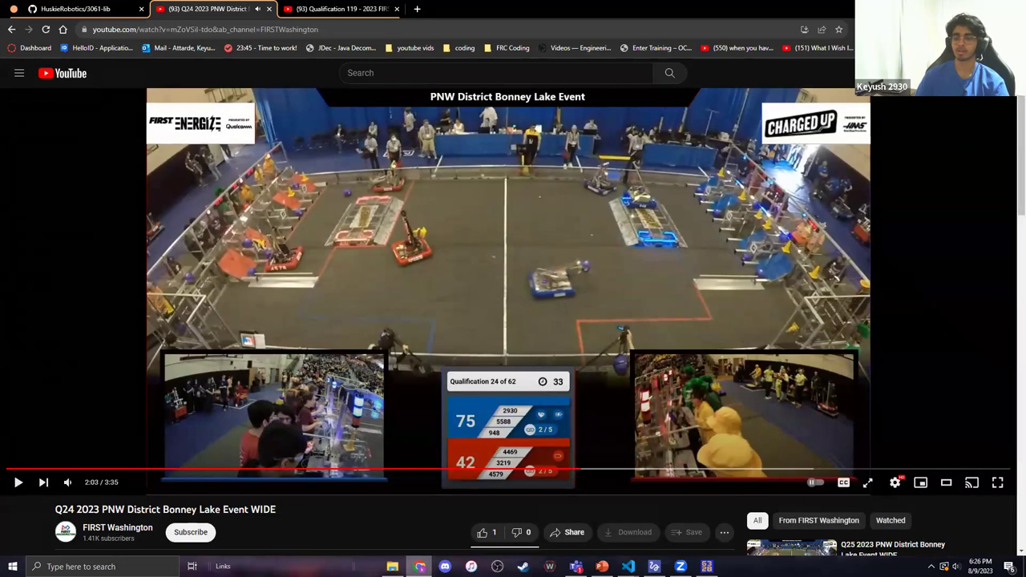
- Return to the AdvantageScope line graph and inspect the gyro position at about 318 s
click(419, 565)
click(224, 37)
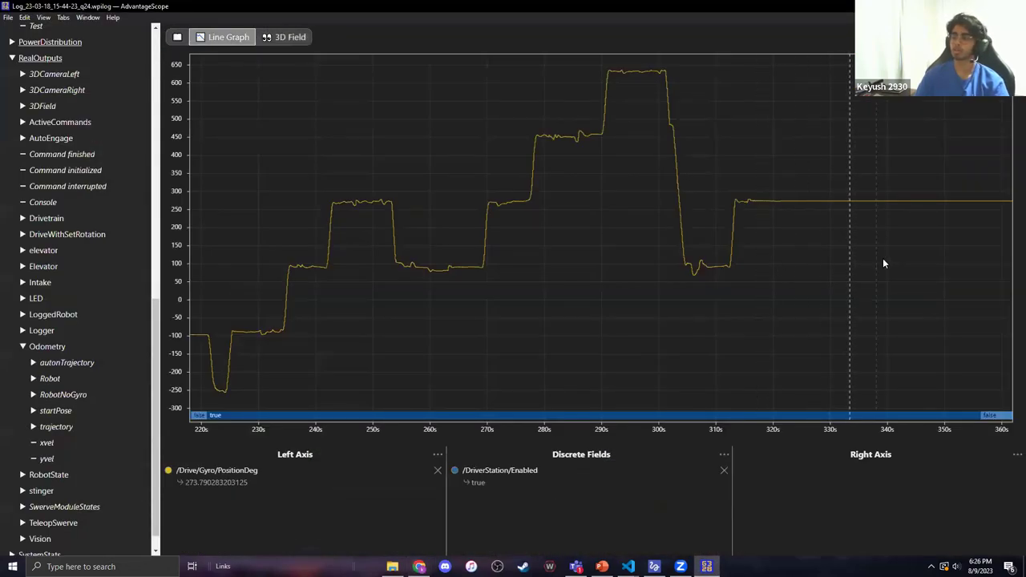
click(764, 276)
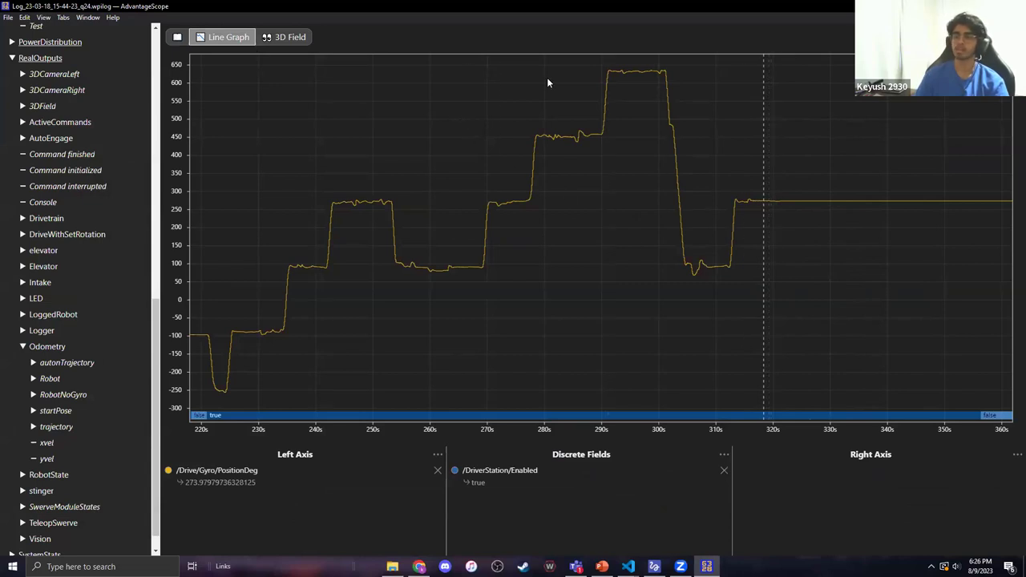
- Add the ActiveCommands DriveWithSetRotation signal to the line graph's discrete fields and inspect it at about 337 s
scroll(56, 321, up, 10)
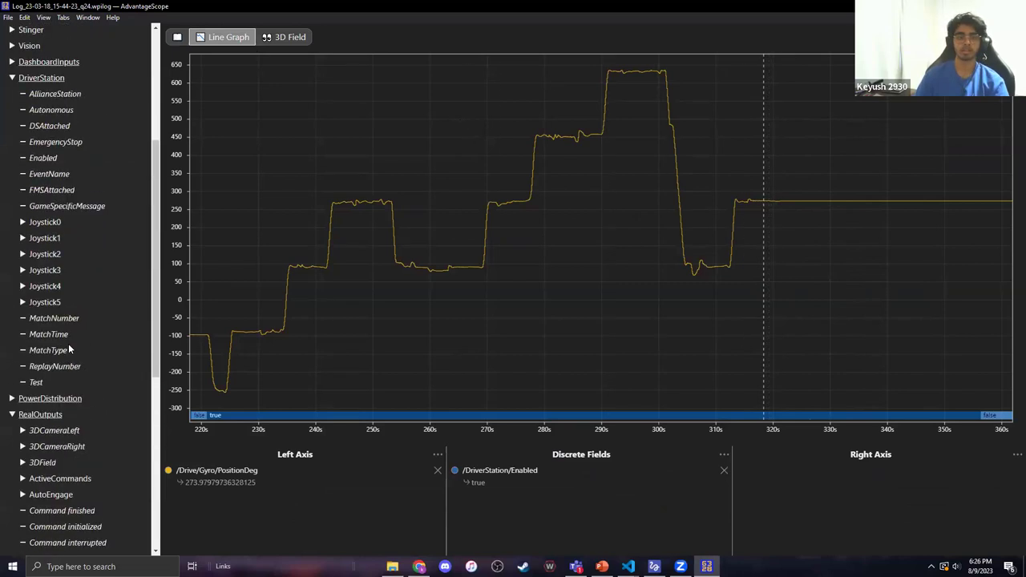
scroll(53, 344, down, 5)
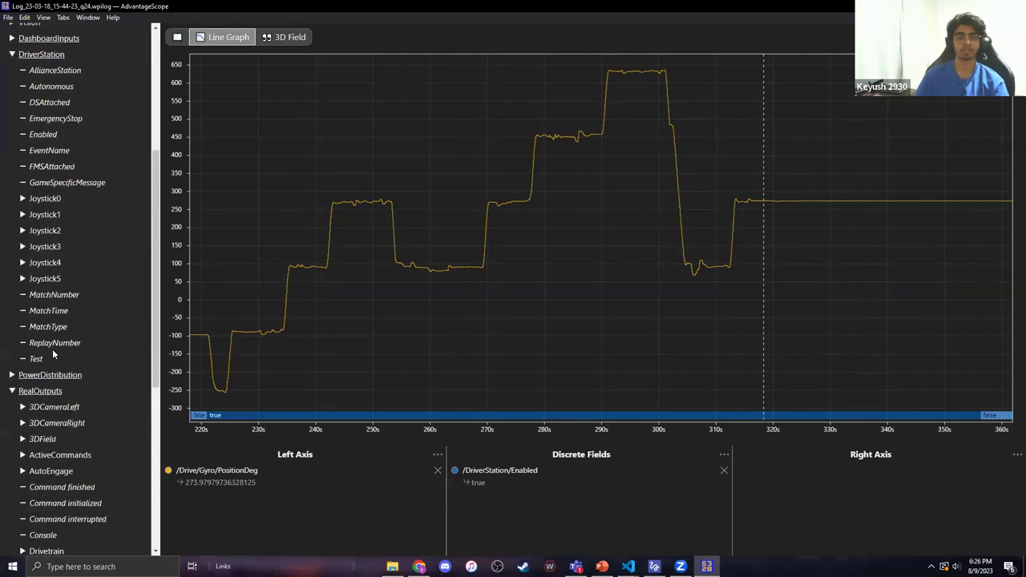
scroll(53, 361, down, 3)
click(22, 276)
scroll(48, 284, down, 2)
scroll(56, 289, up, 2)
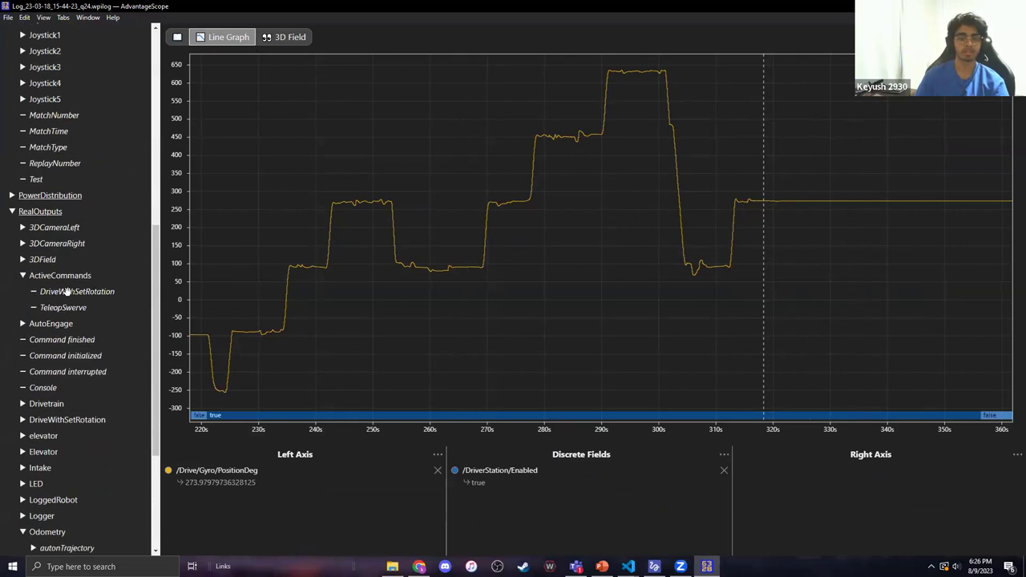
drag(68, 293, 607, 496)
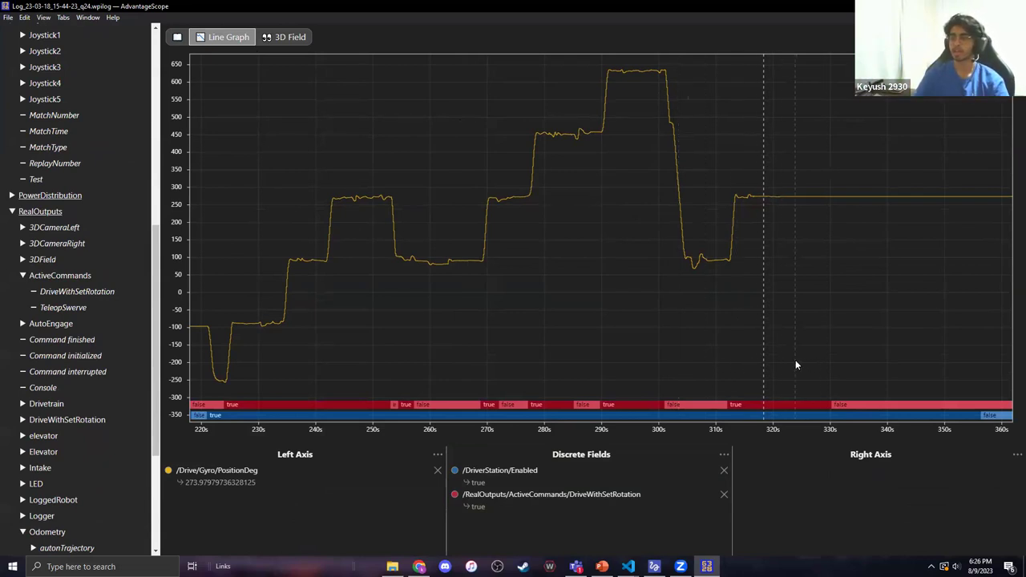
scroll(867, 359, down, 3)
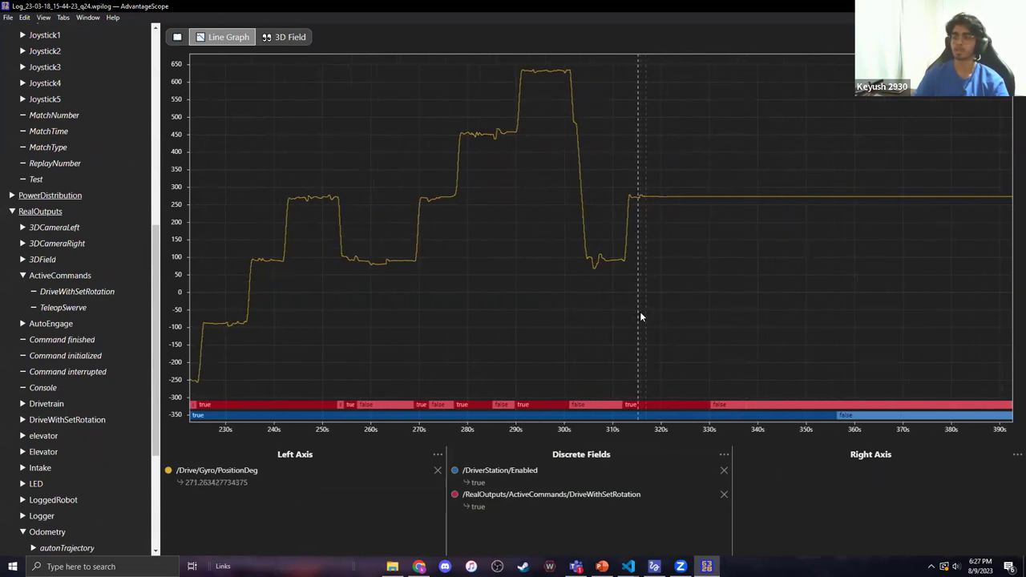
click(742, 337)
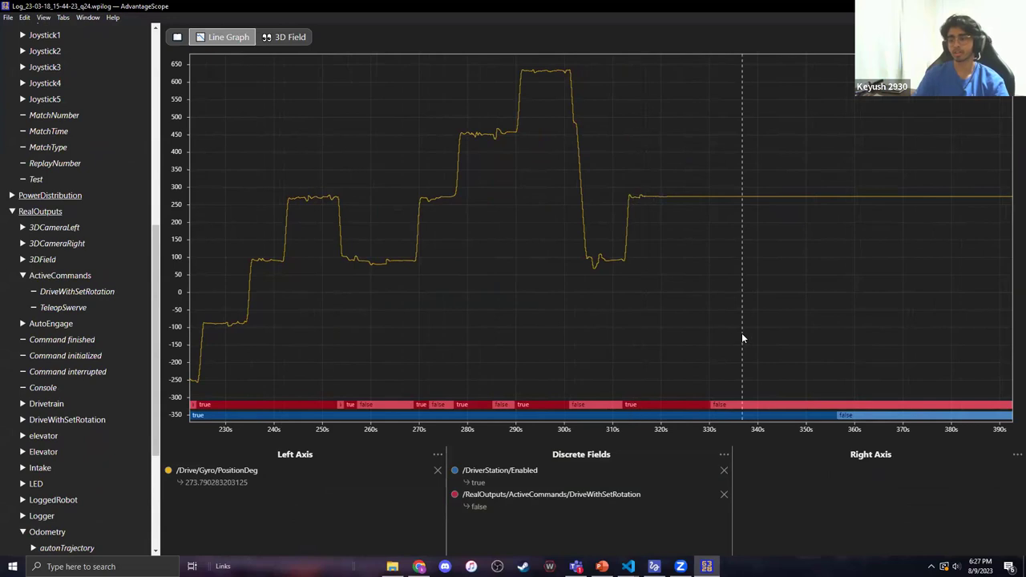
- Advance the Q24 match video in Chrome to about 2:13 and compare it with the robot on the AdvantageScope 3D field
click(419, 566)
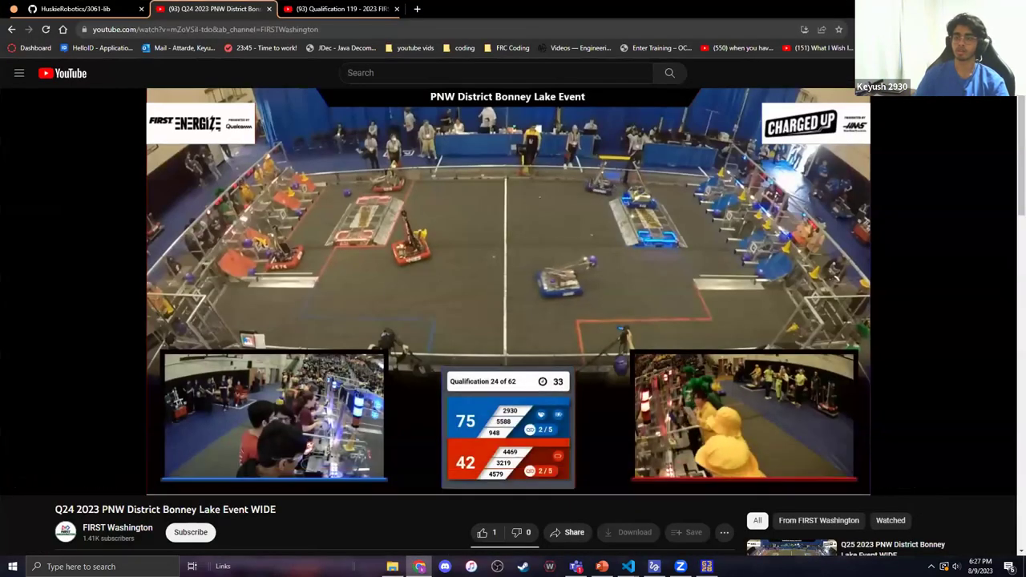
drag(597, 472, 622, 473)
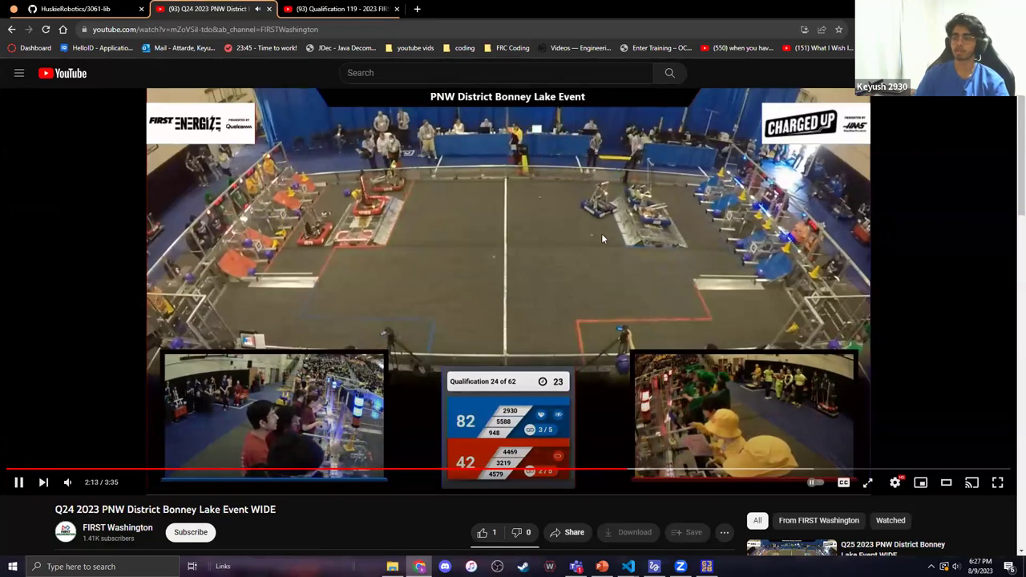
key(alt+Tab)
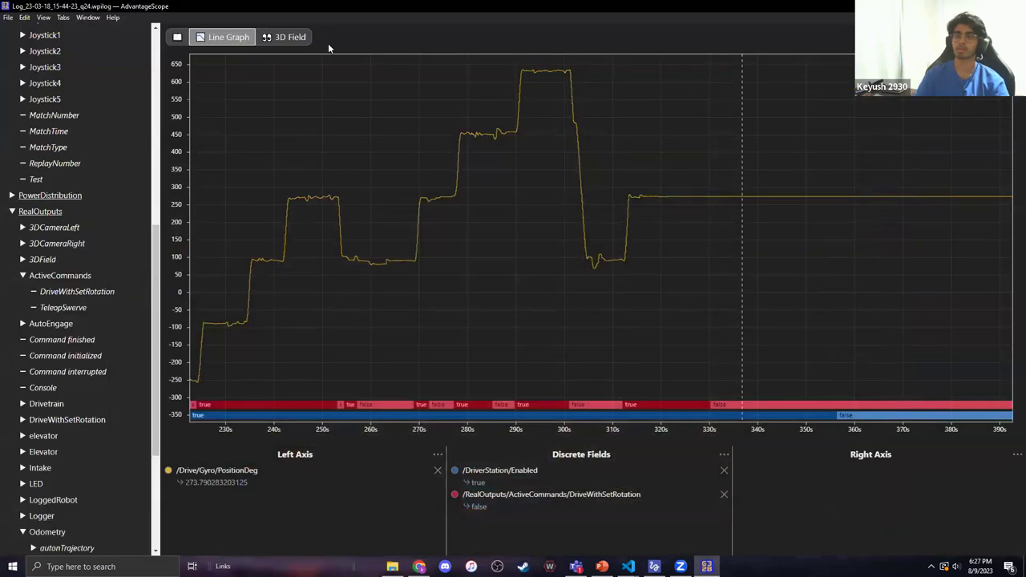
click(286, 37)
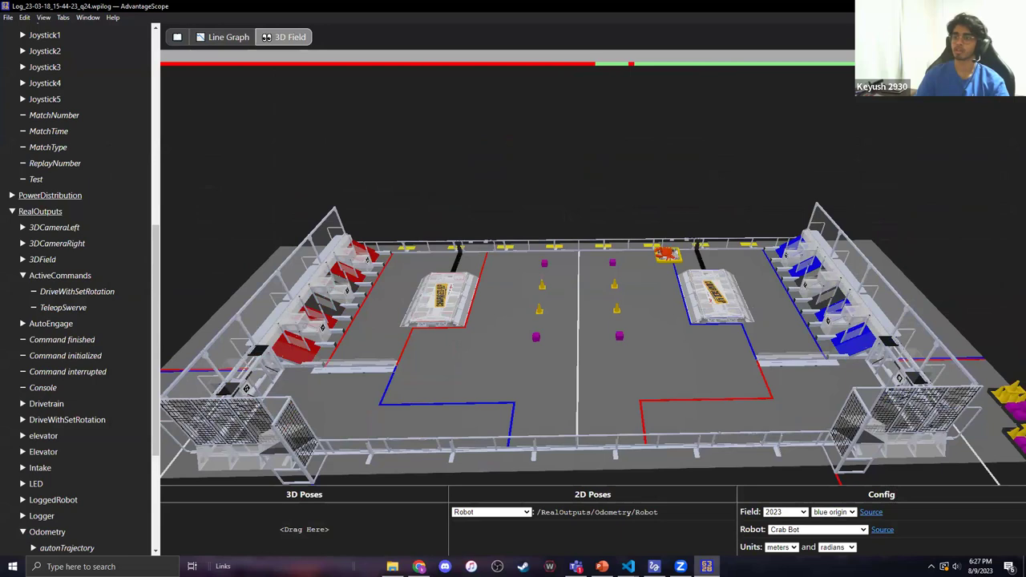
- Return to the line graph and inspect the gyro position and DriveWithSetRotation state at about 317 s
click(225, 38)
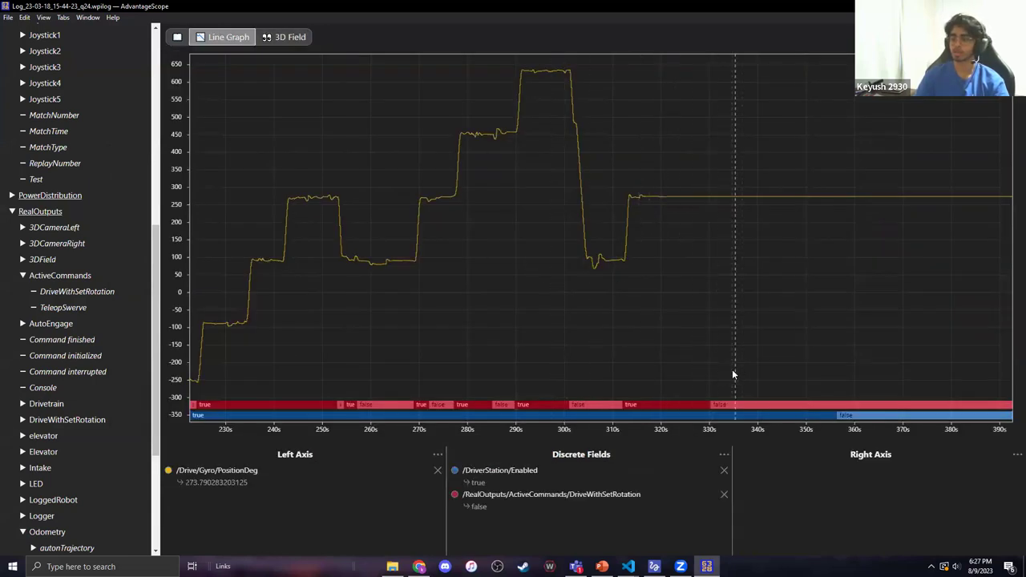
click(646, 360)
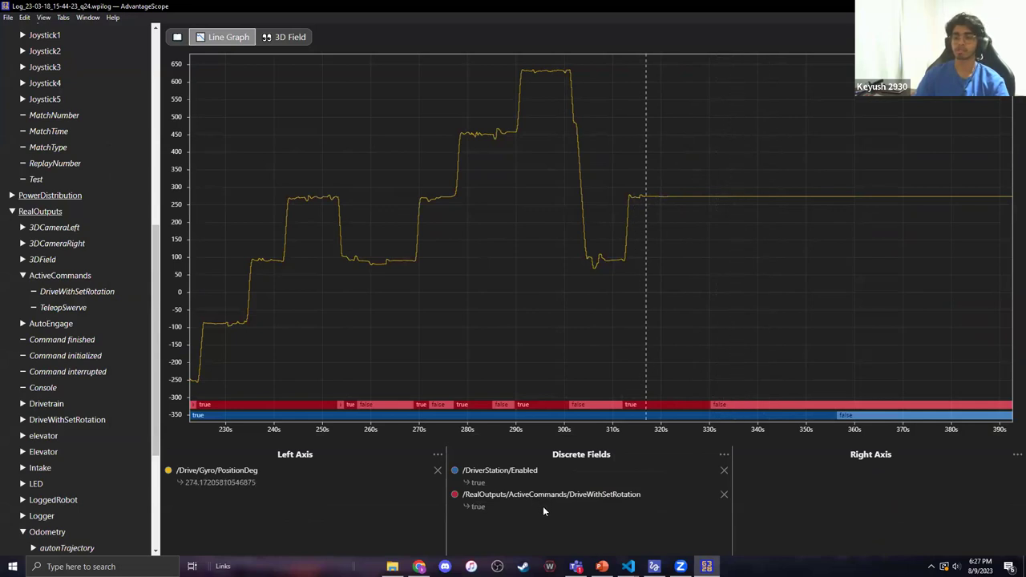
scroll(673, 214, up, 2)
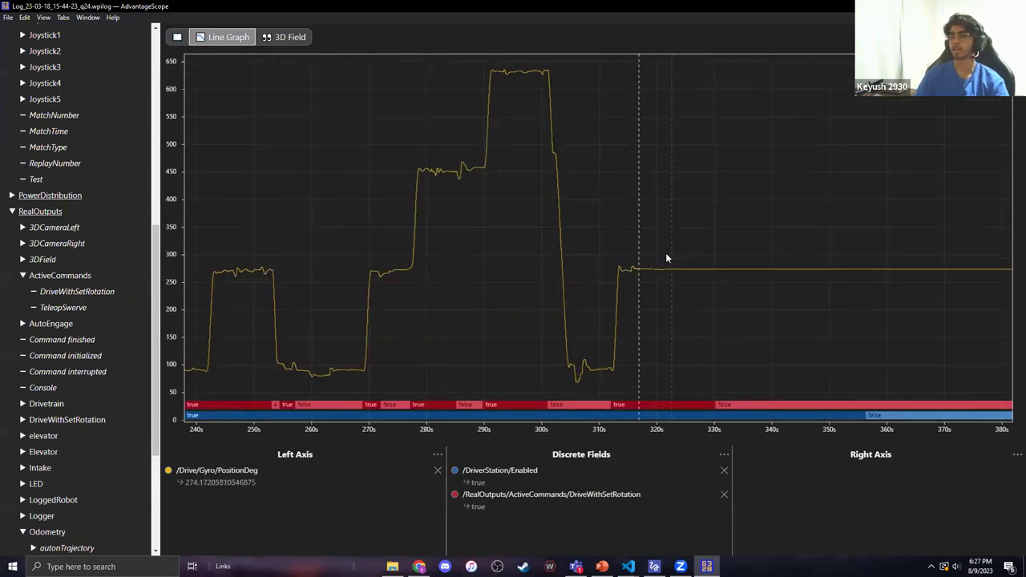
scroll(646, 287, down, 1)
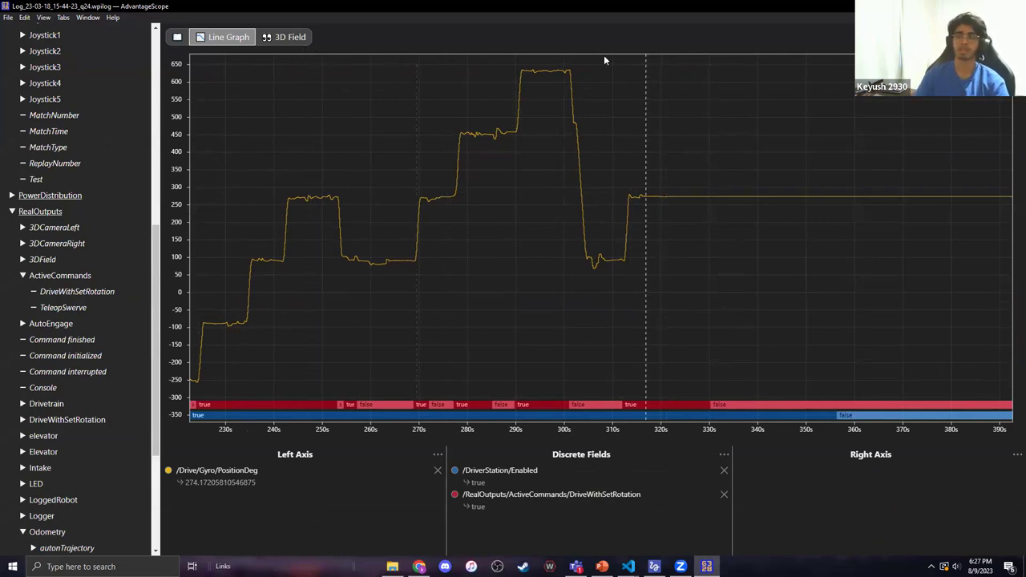
- Add a Swerve visualization for the log
click(998, 37)
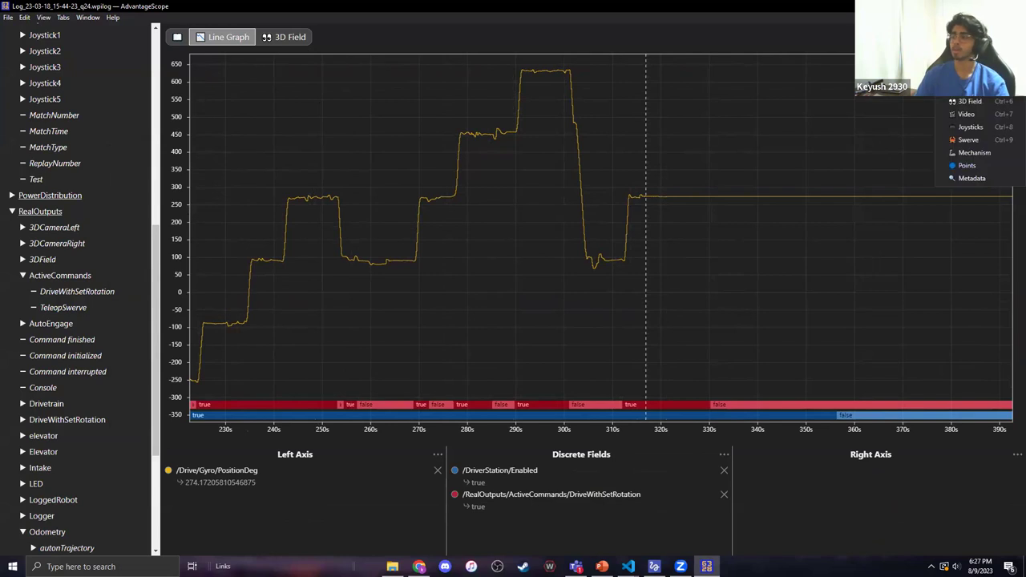
click(974, 137)
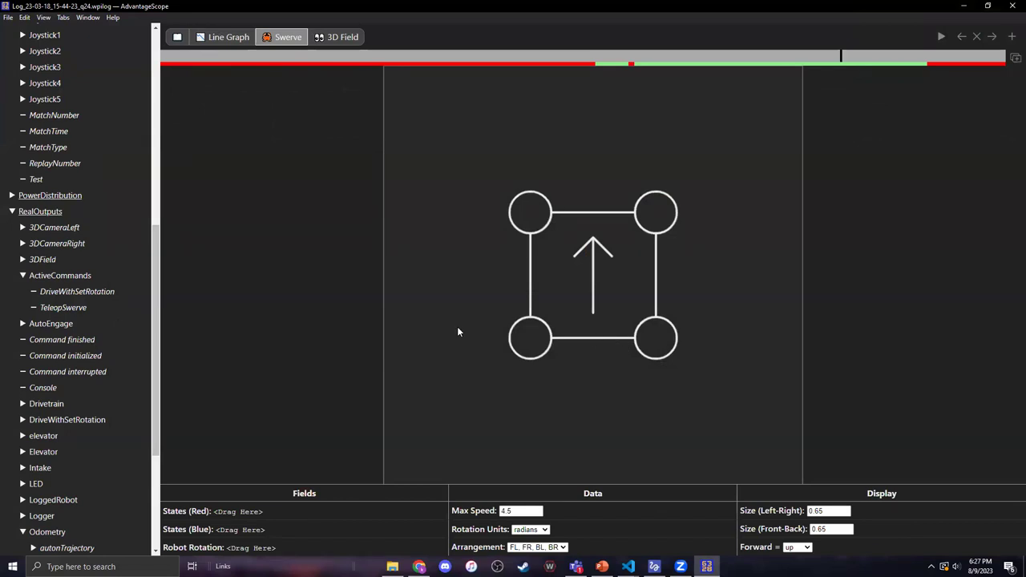
- Add the Drive/Gyro/Connected signal to the line graph's discrete fields
scroll(122, 320, up, 6)
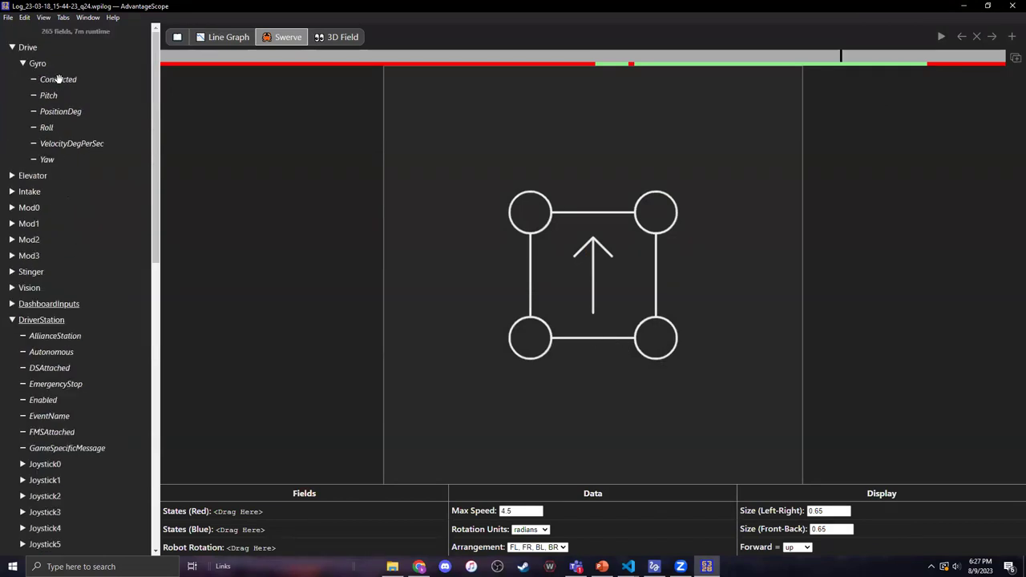
click(225, 37)
drag(56, 78, 551, 522)
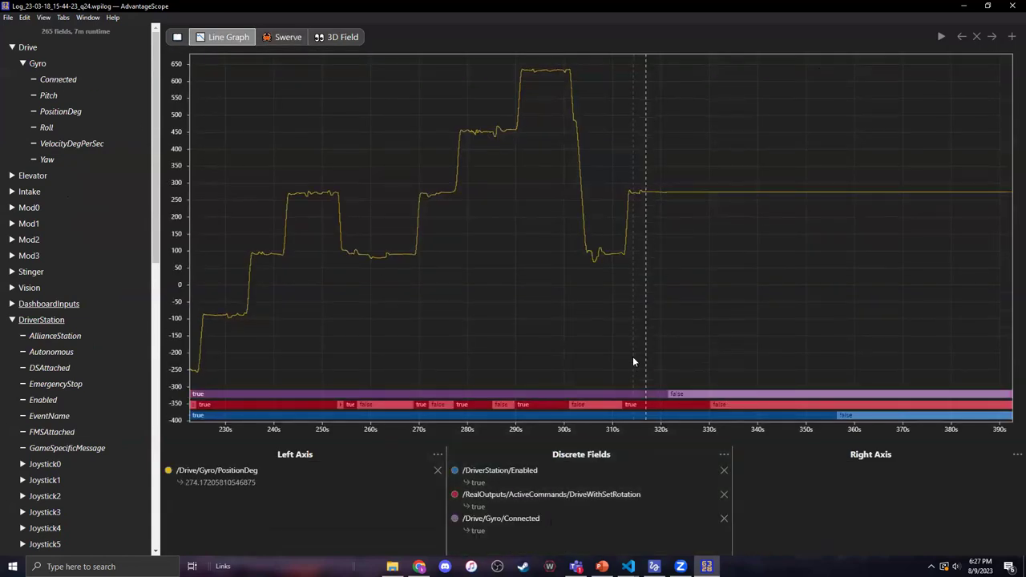
- Compare the gyro connection state and gyro position at about 317 s and 326 s
click(685, 362)
click(646, 339)
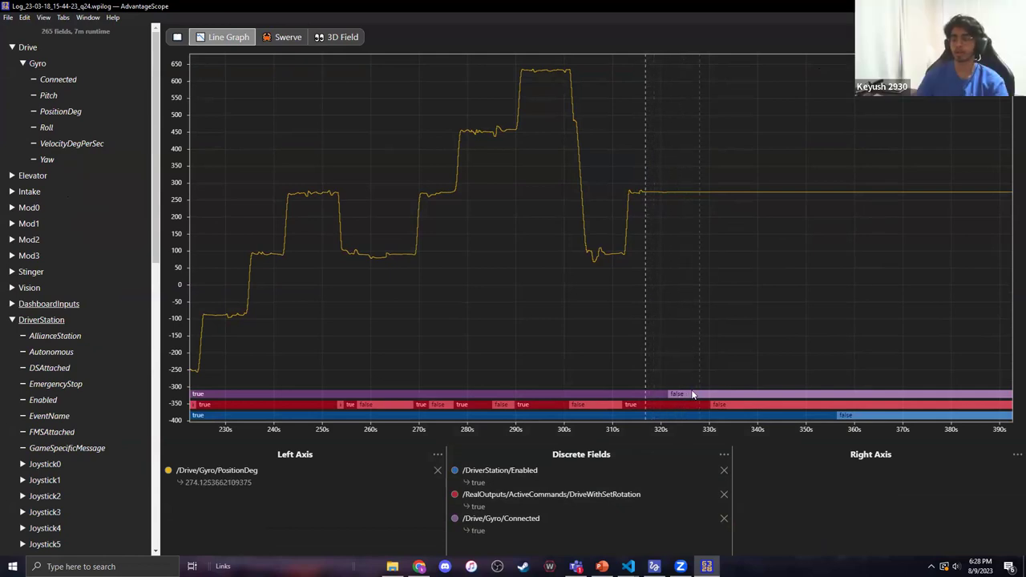
click(687, 394)
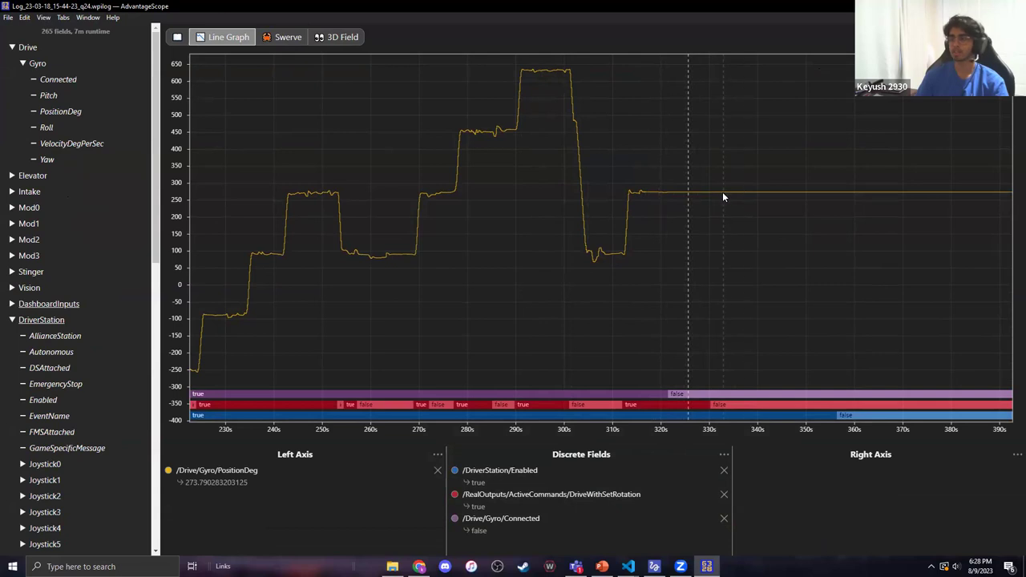
- Show RealOutputs/SwerveModuleStates as the red states in the Swerve view and inspect the module vectors at another log time
click(284, 37)
scroll(36, 323, down, 6)
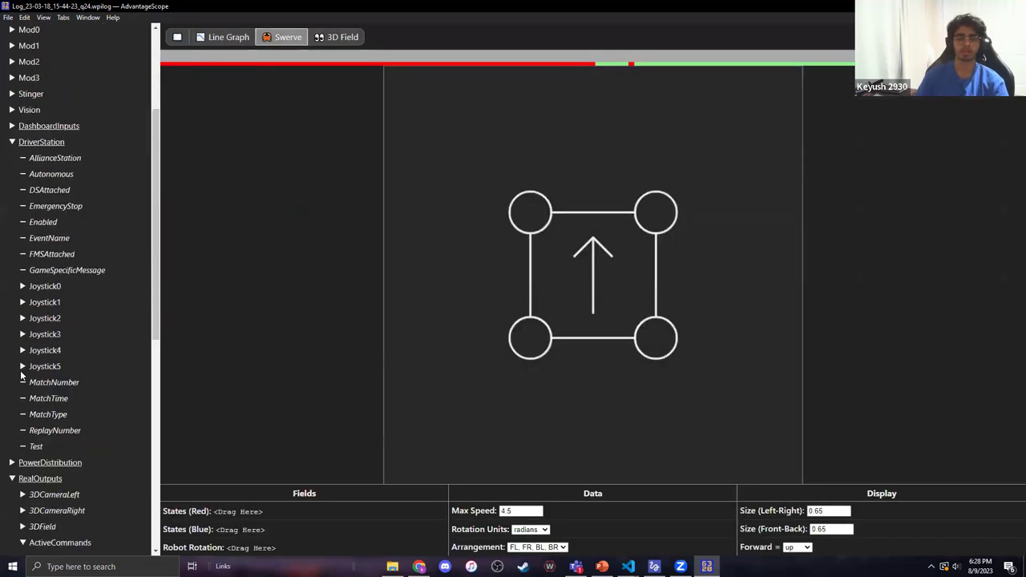
scroll(49, 403, down, 5)
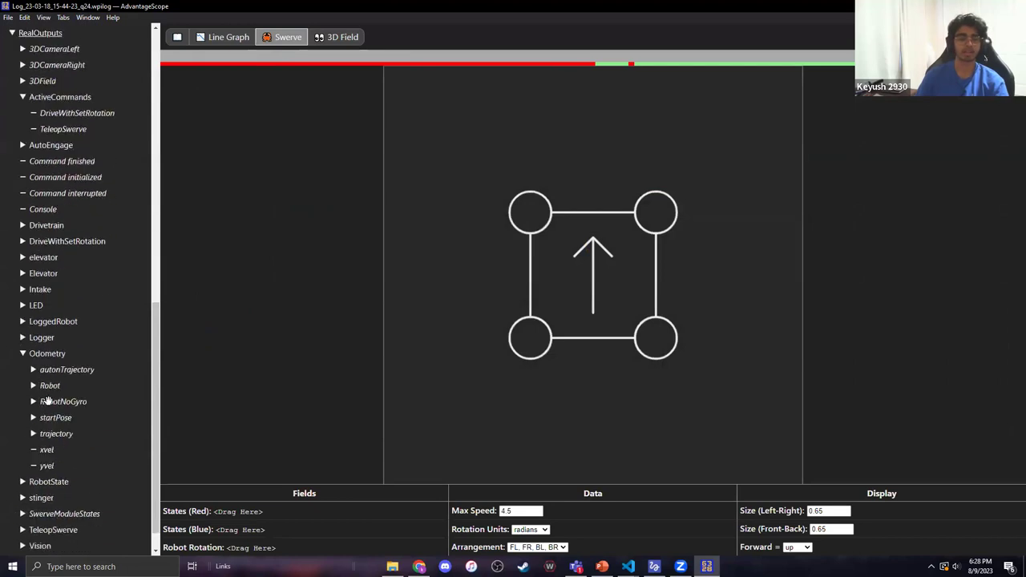
drag(60, 484, 324, 512)
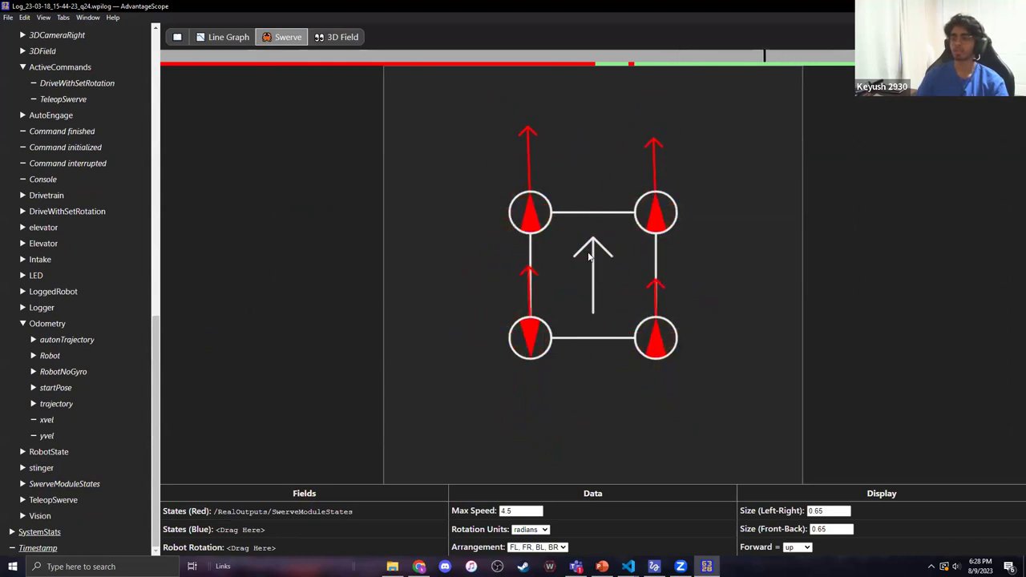
click(805, 56)
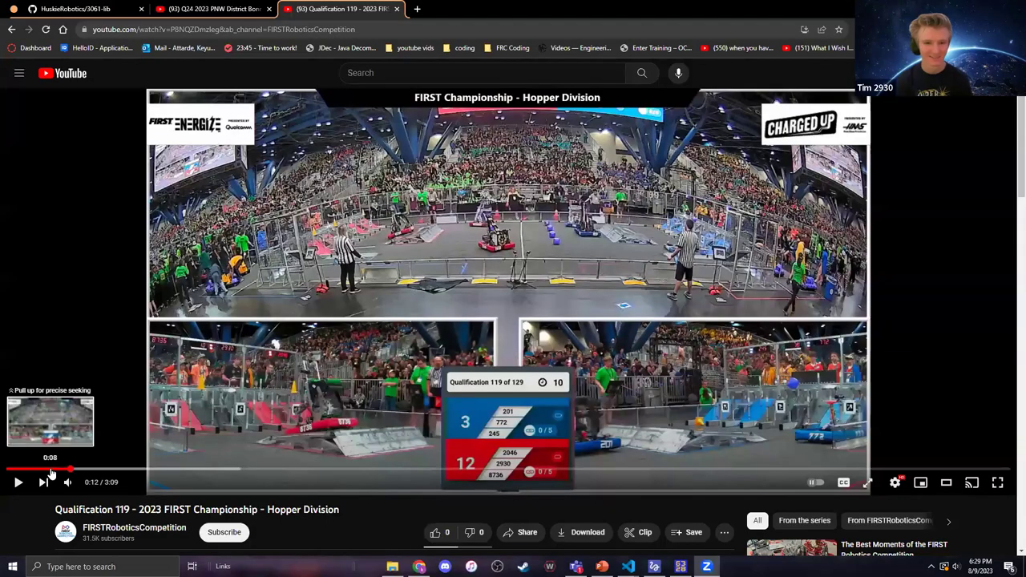
- Replay the Qualification 119 match video from 0:08 to examine the robot's autonomous run
click(50, 470)
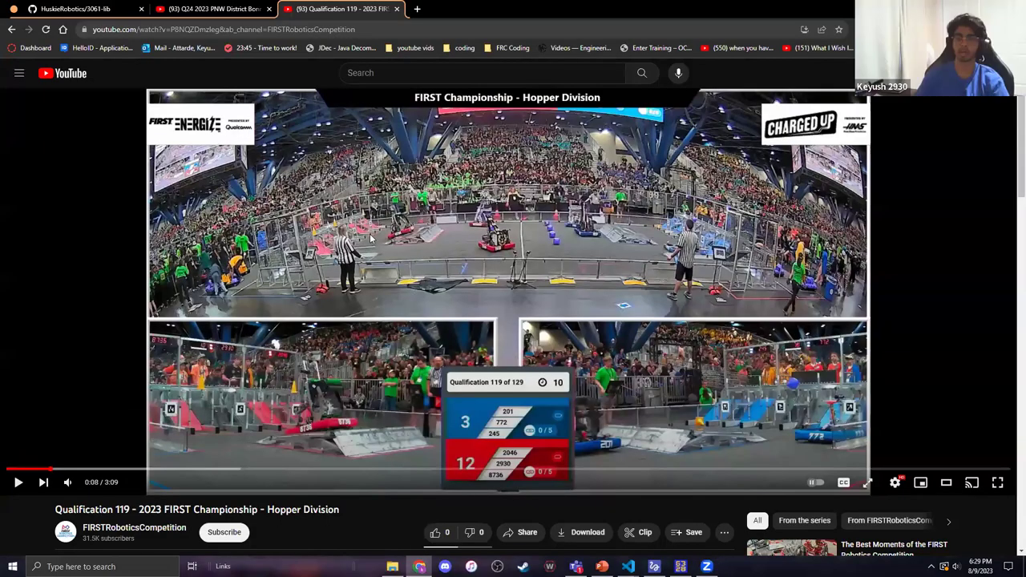
click(370, 238)
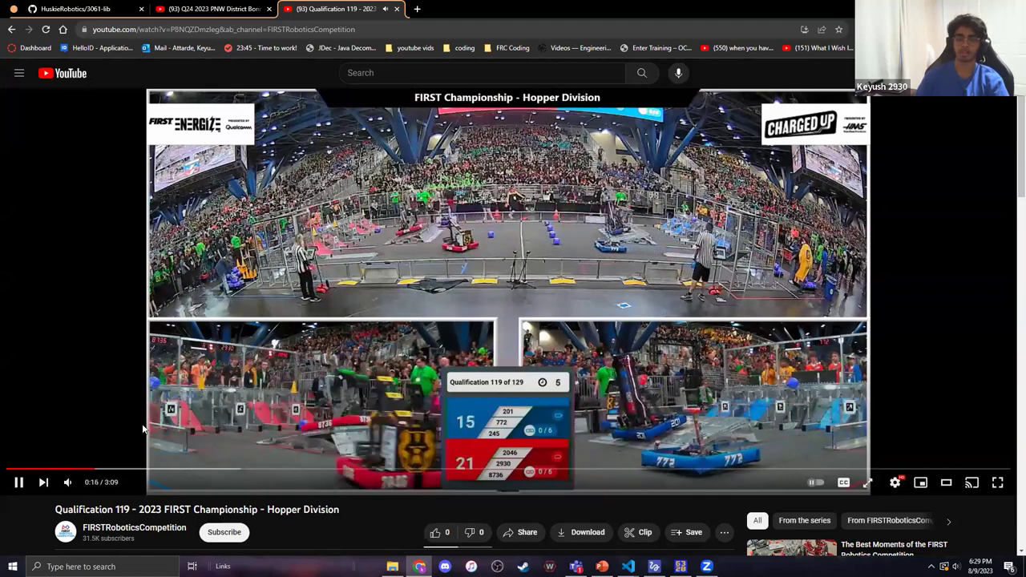
click(18, 483)
click(19, 481)
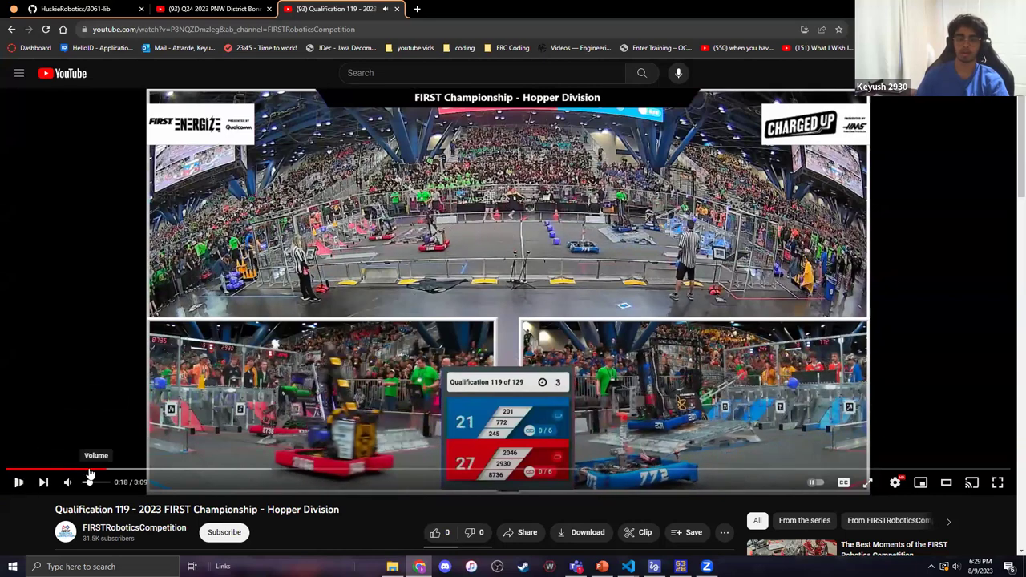
- Rewatch the end of autonomous in the Qualification 119 video from about 0:18, pausing at 0:19
click(98, 469)
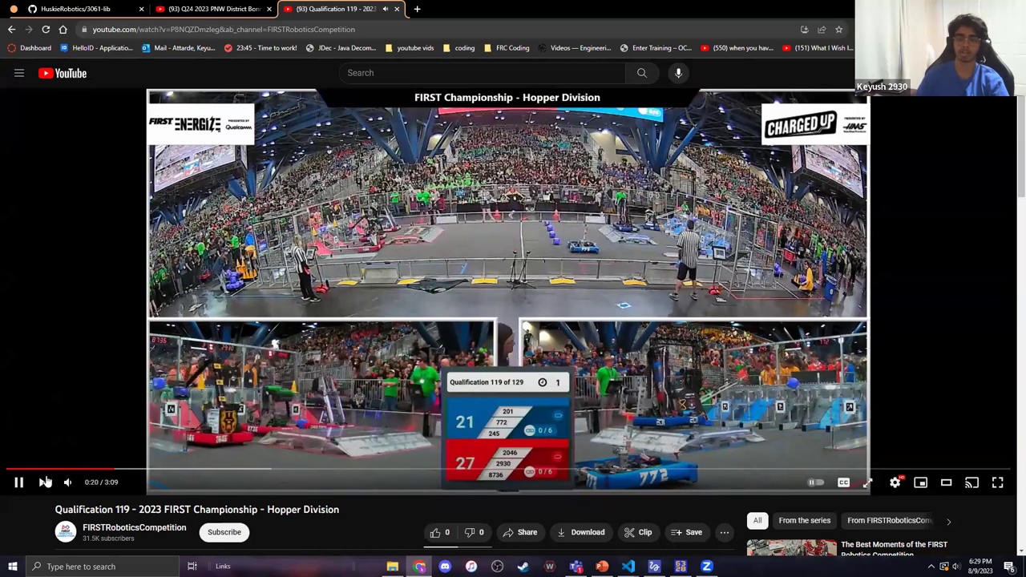
click(18, 481)
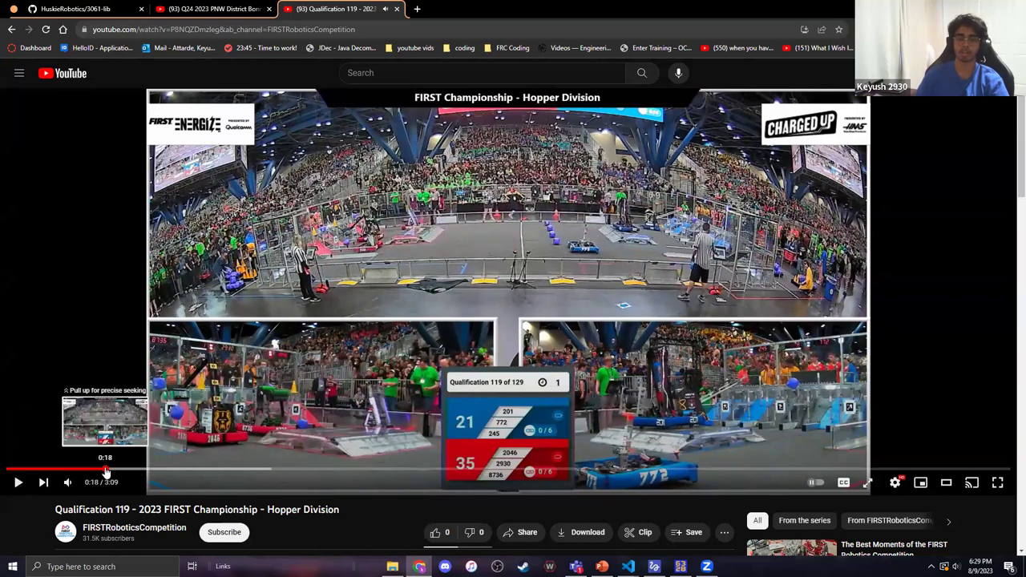
click(100, 470)
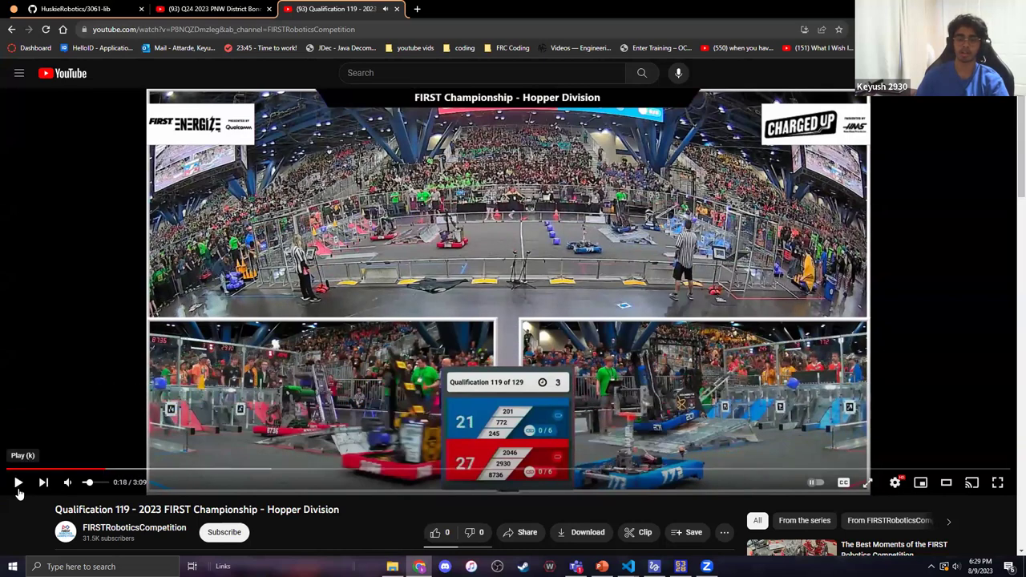
click(17, 483)
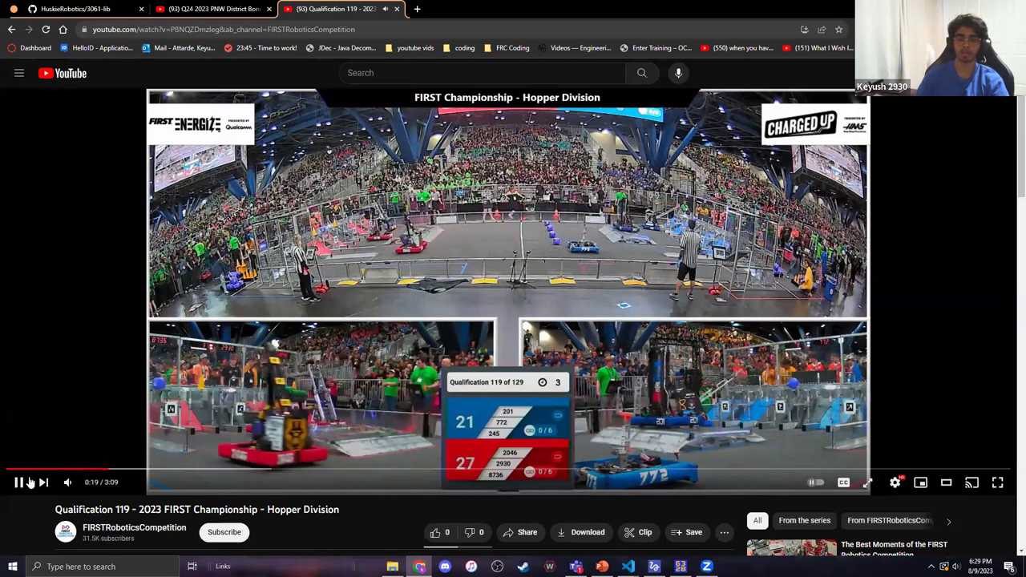
click(405, 241)
- Set the playback speed of the Qualification 119 video to 0.5
right_click(393, 305)
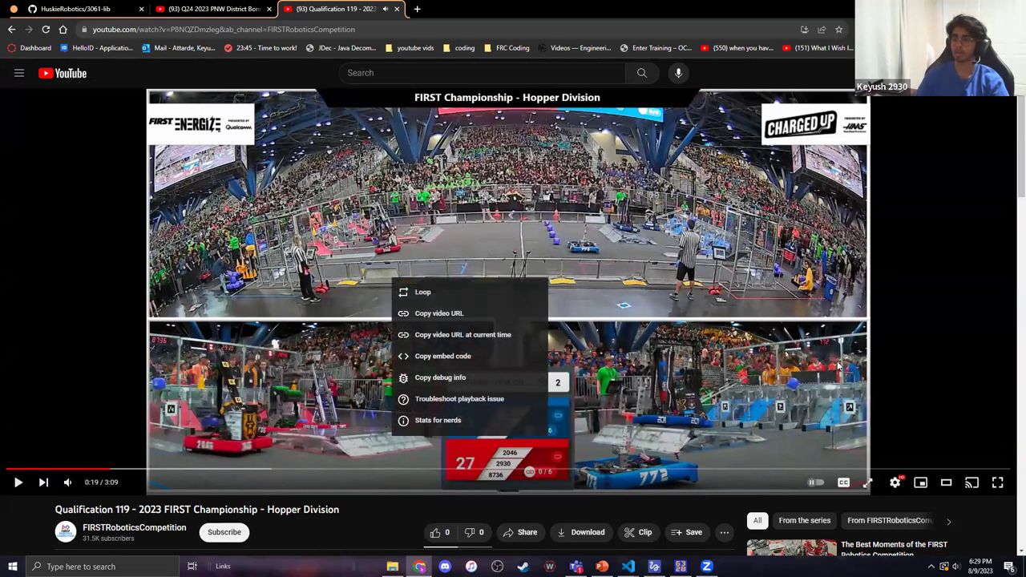
click(895, 482)
click(923, 403)
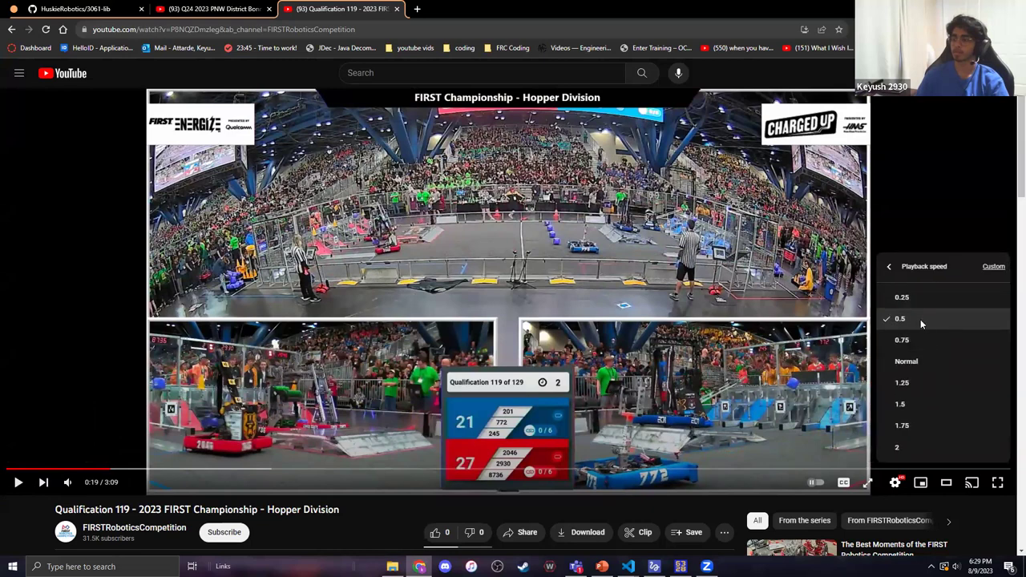
click(921, 319)
- Replay the slowed Qualification 119 video from about 0:17 and pause it at 0:20
key(k)
click(100, 473)
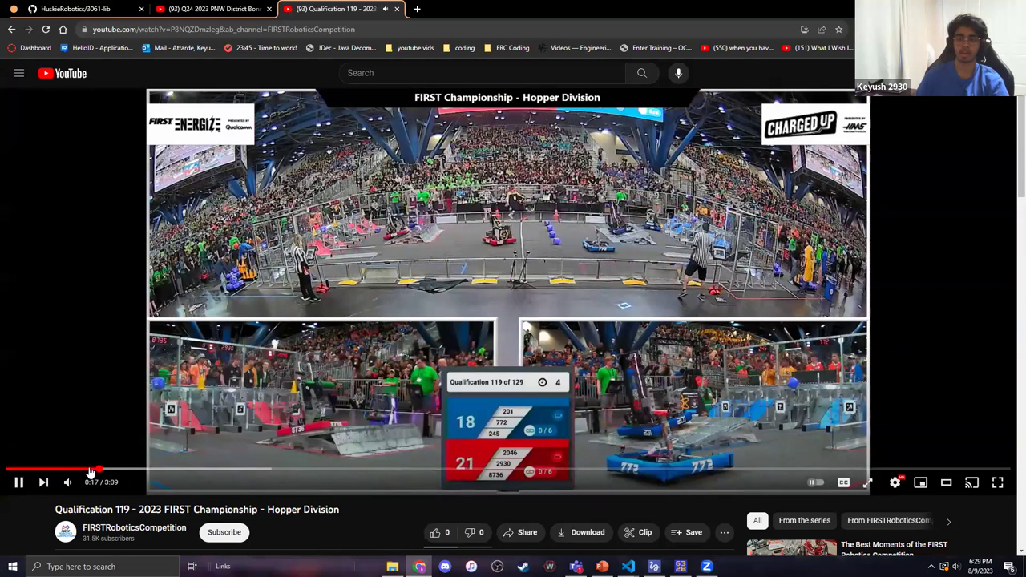
click(325, 391)
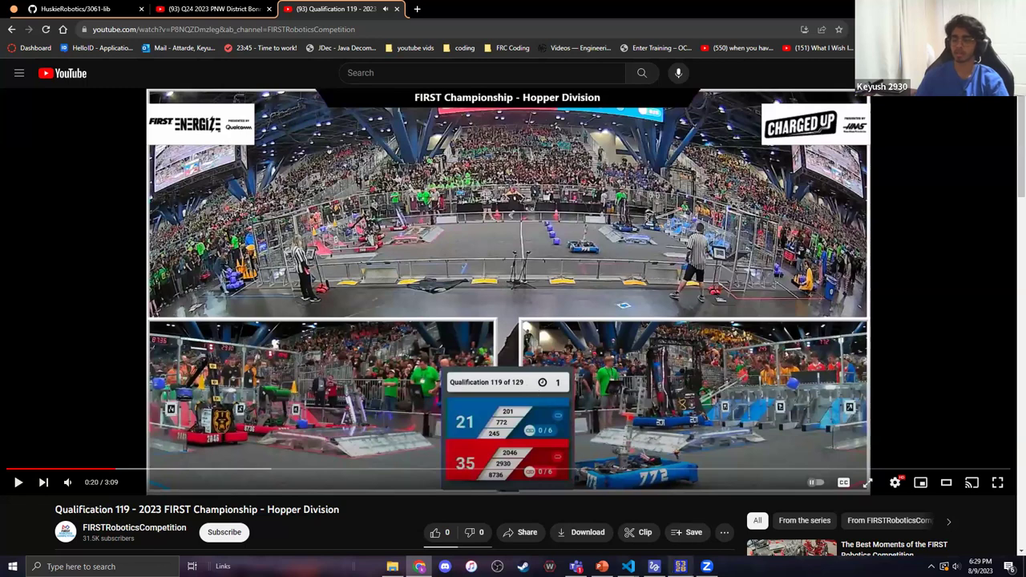
- Close the Q24 log in AdvantageScope and open Log_23-04-21_15-35-10_q119.wpilog from the robotics seminar folder
mouse_move(681, 566)
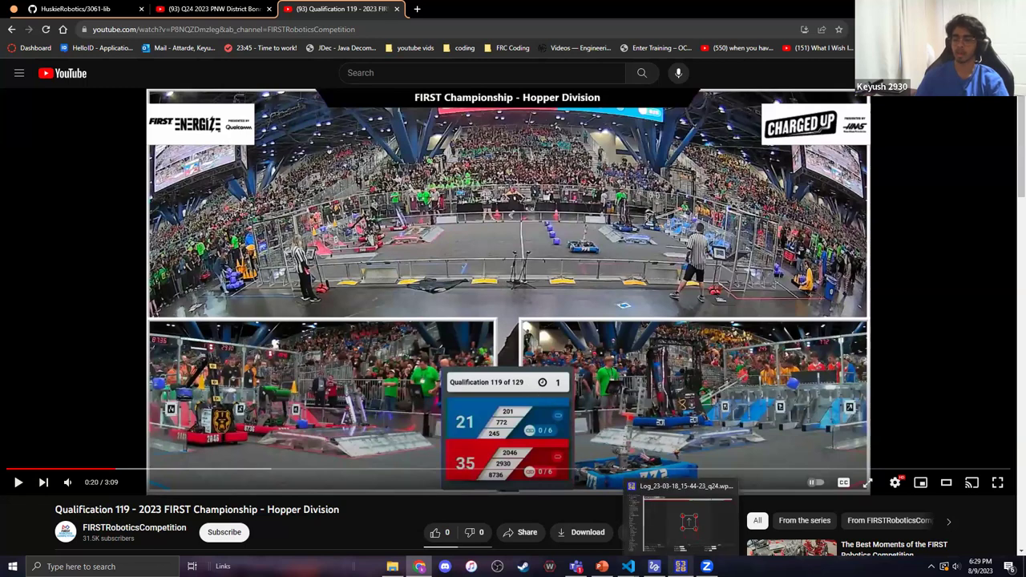
right_click(681, 566)
click(666, 542)
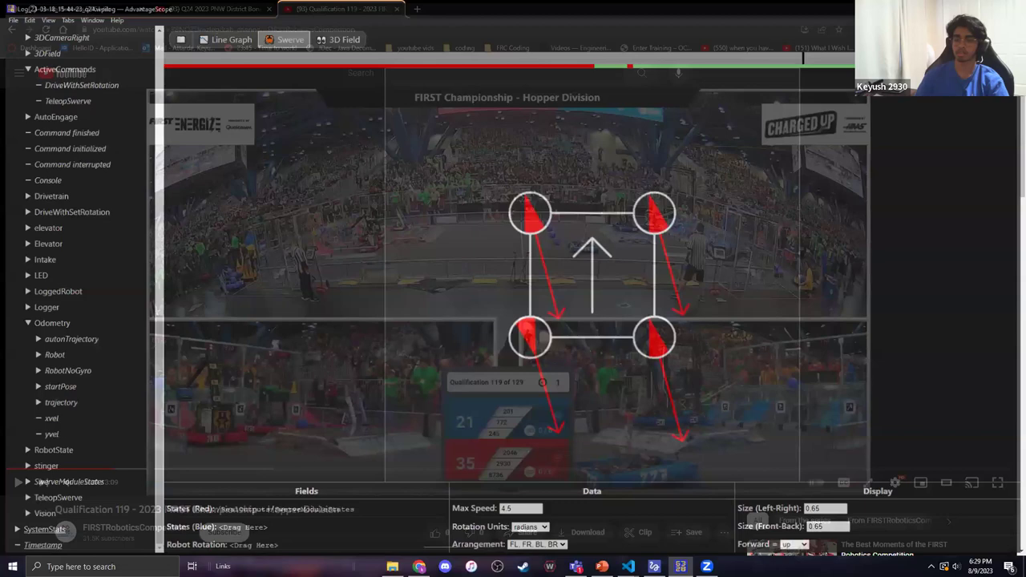
click(466, 221)
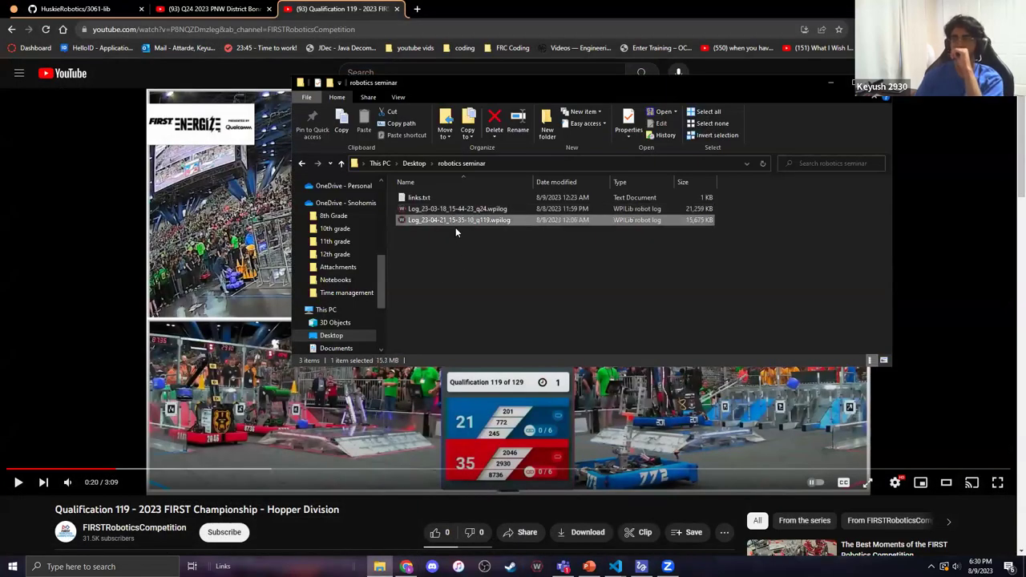
key(Return)
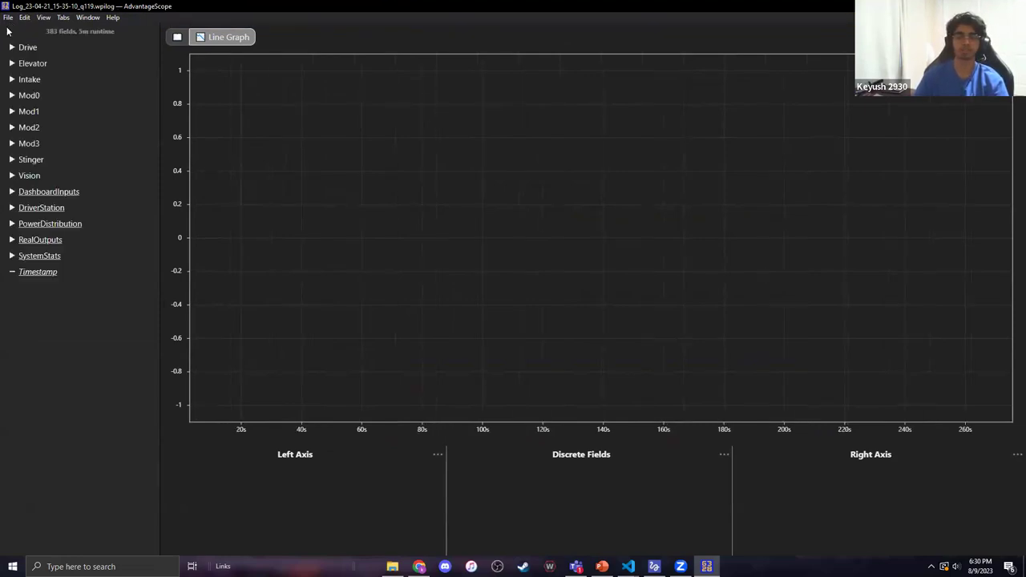
- Plot ElevatorAppliedVolts on the left axis and ElevatorCurrentAmps/0 on the right axis of the line graph
click(11, 64)
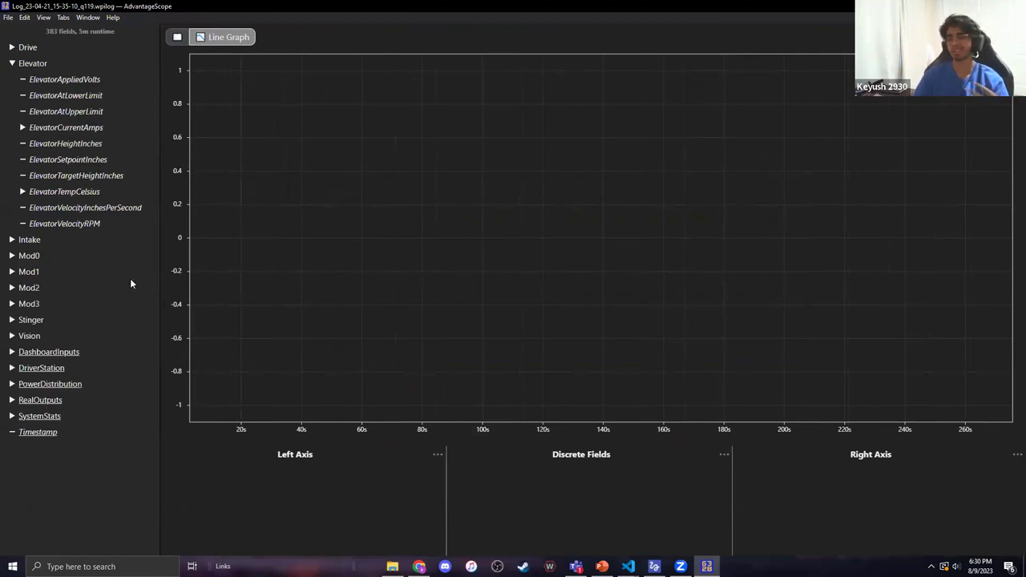
drag(70, 79, 291, 490)
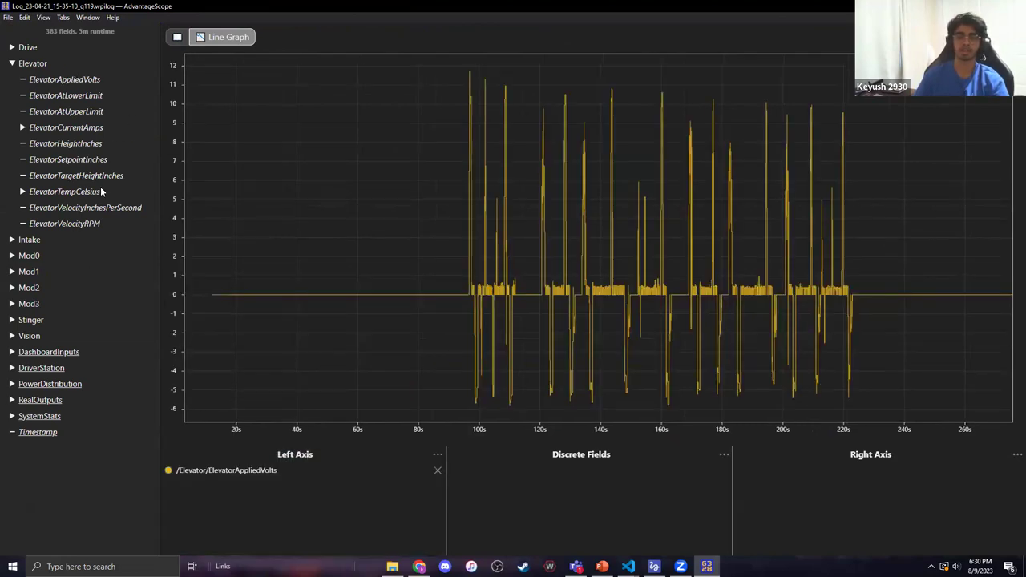
click(23, 127)
drag(40, 142, 796, 489)
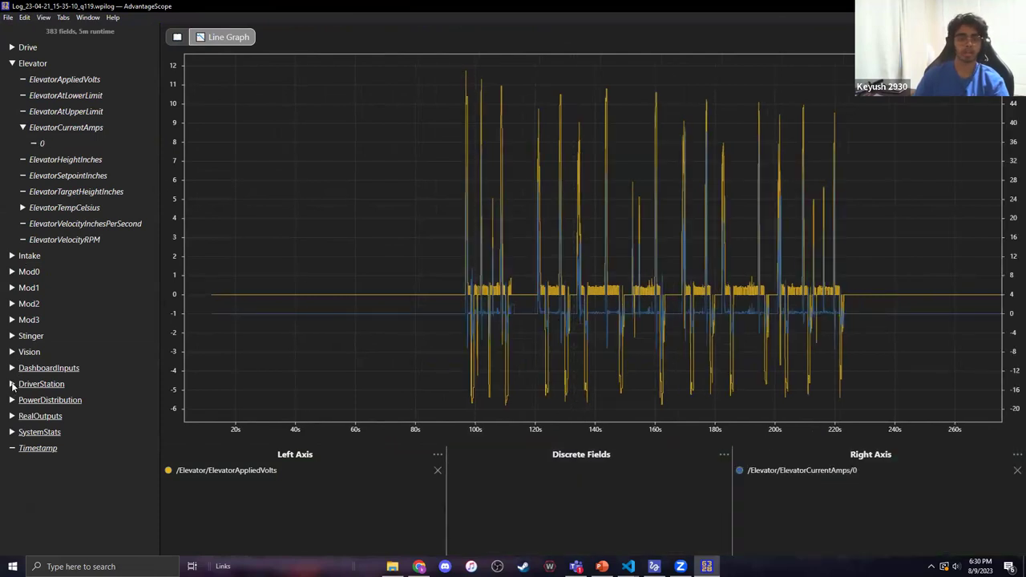
- Add the DriverStation Enabled field to the graph's discrete fields
click(12, 384)
scroll(48, 321, down, 2)
drag(44, 286, 519, 454)
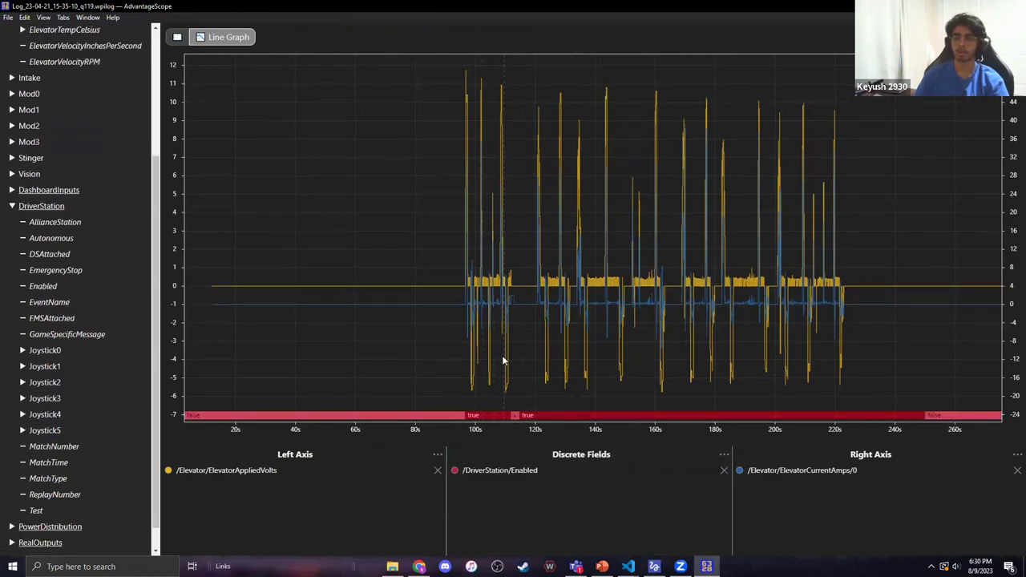
- Examine the elevator's applied voltage and current between about 108 s and 109.5 s, near the end of the first enabled period
scroll(504, 358, up, 10)
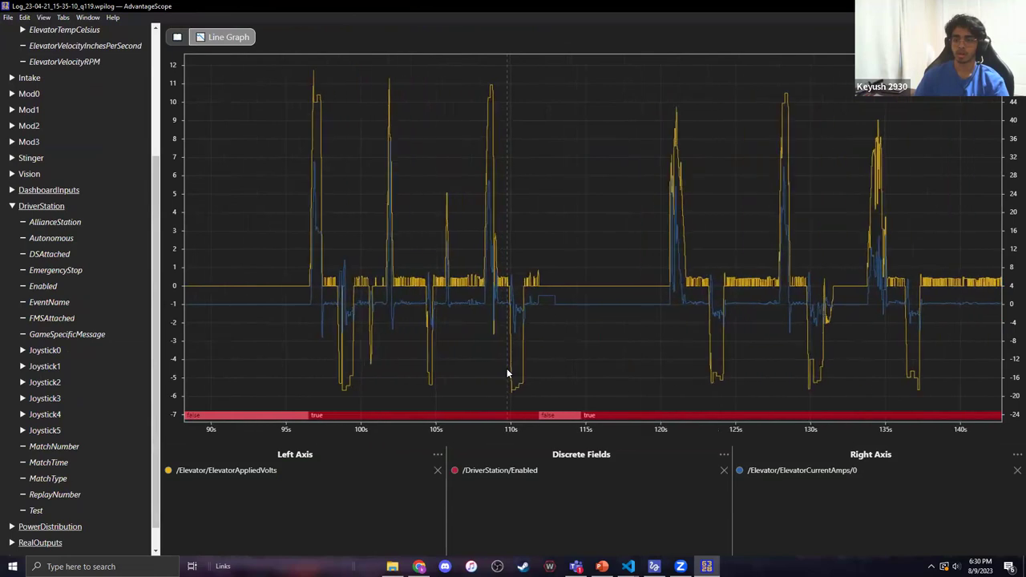
scroll(493, 361, up, 4)
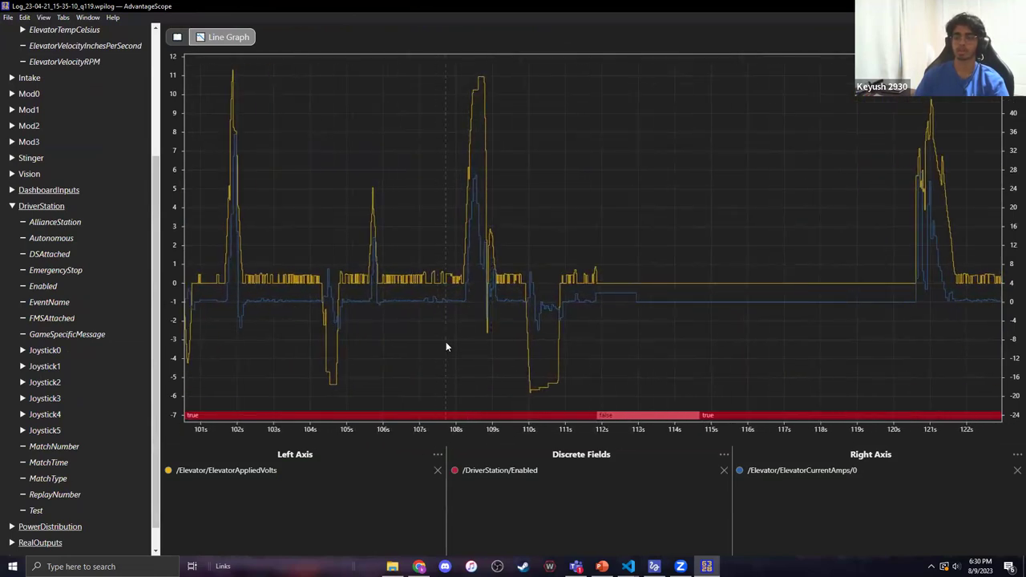
scroll(459, 343, up, 3)
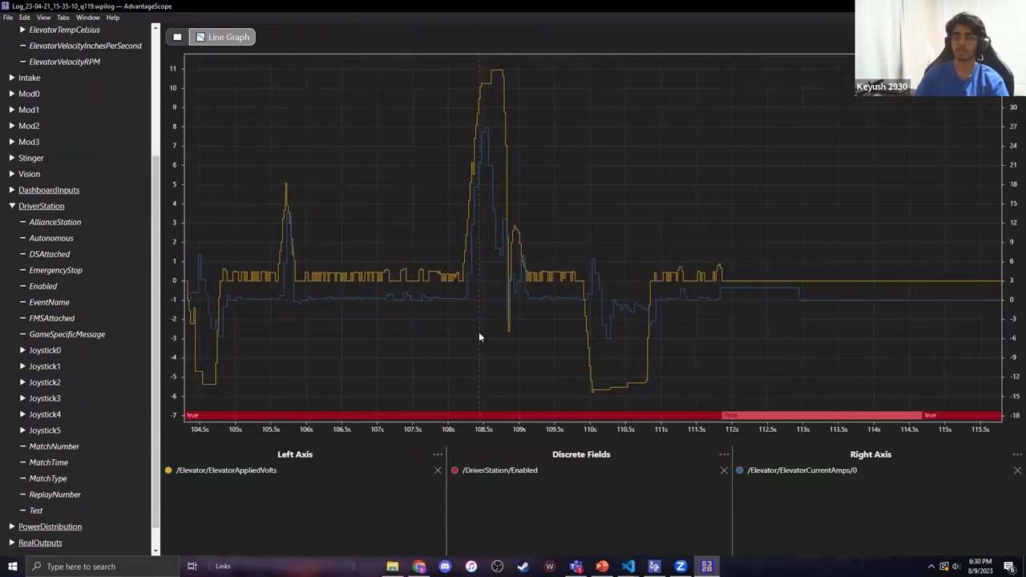
scroll(478, 337, up, 3)
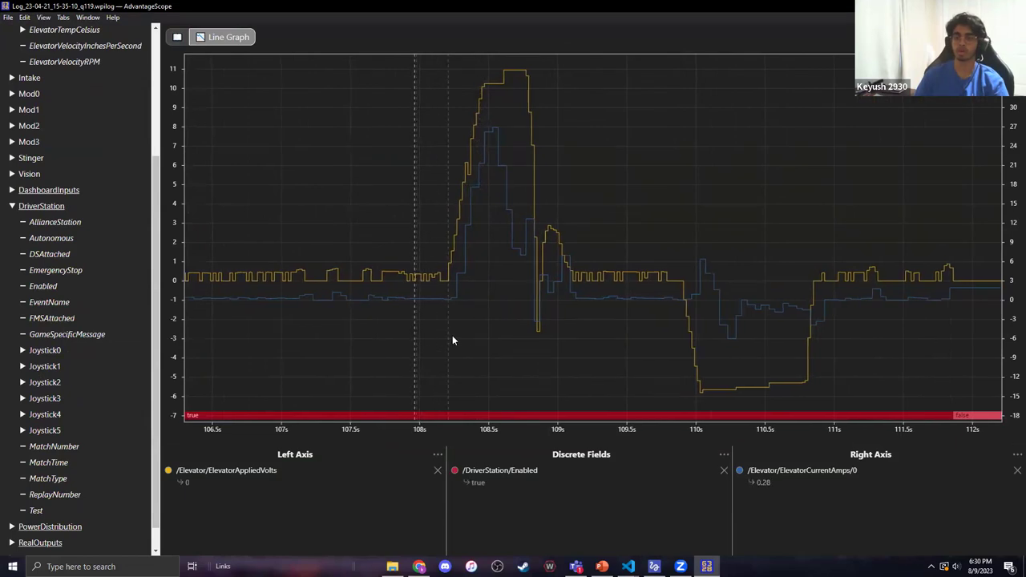
click(453, 334)
click(486, 278)
click(530, 279)
click(515, 272)
click(587, 287)
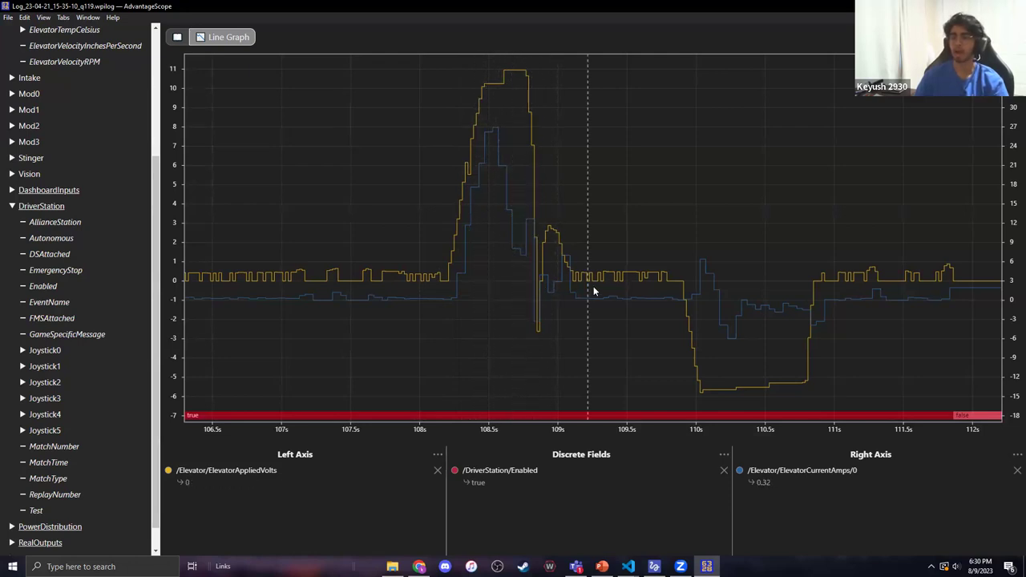
click(626, 291)
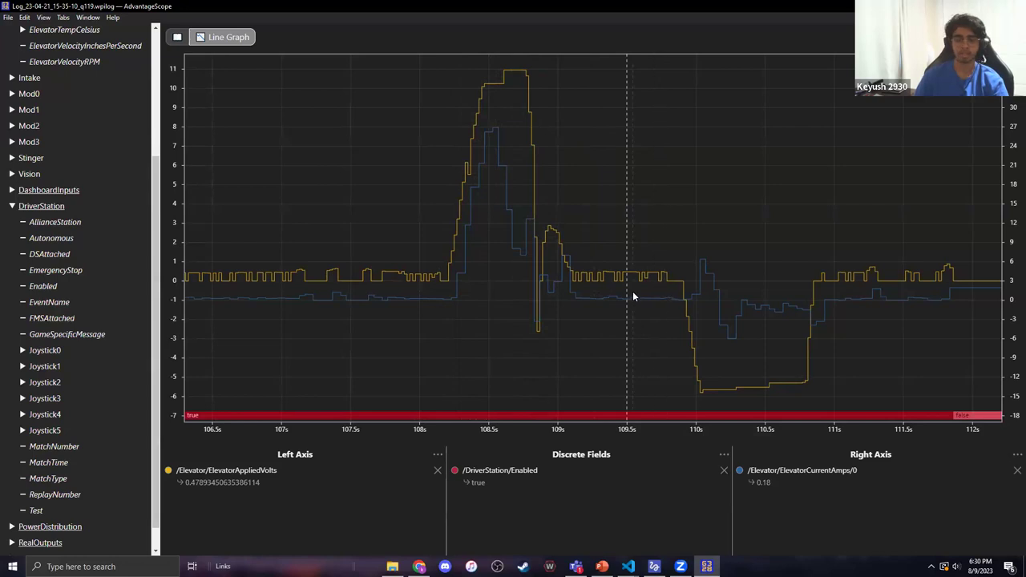
- Replace the elevator voltage and current plots with ElevatorHeightInches and ElevatorTargetHeightInches on the left axis
click(437, 471)
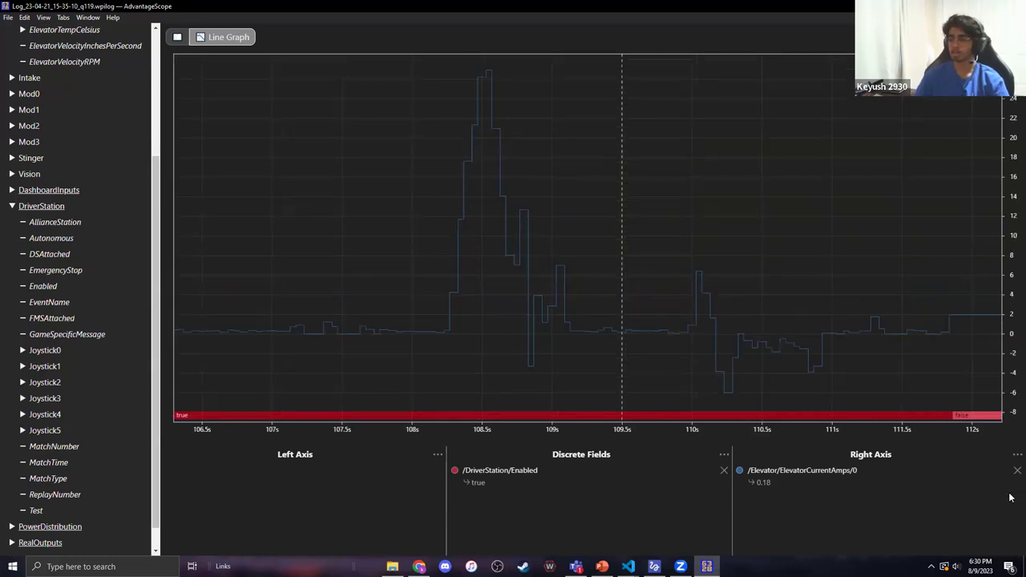
click(1016, 471)
scroll(49, 267, up, 2)
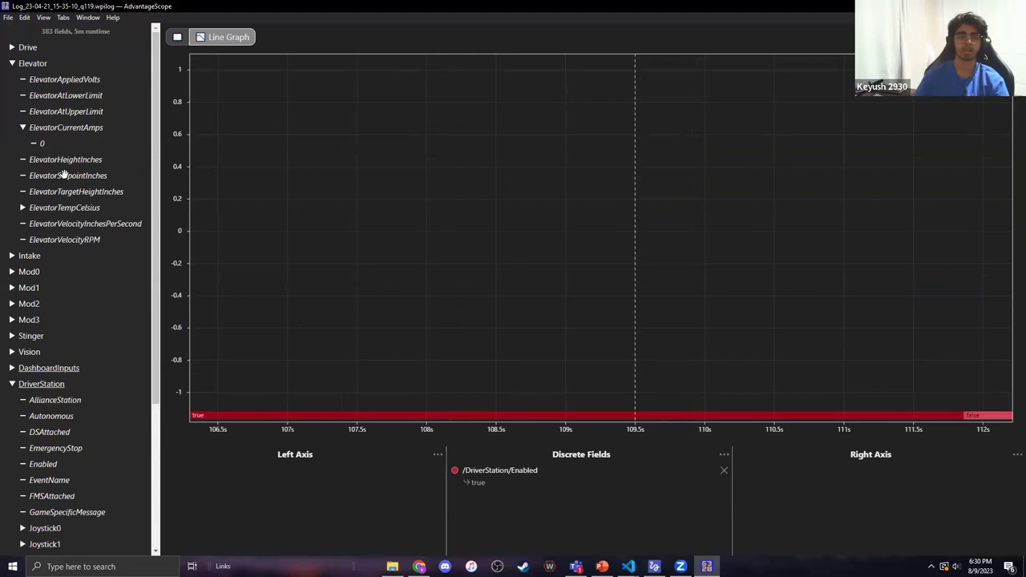
drag(63, 159, 308, 477)
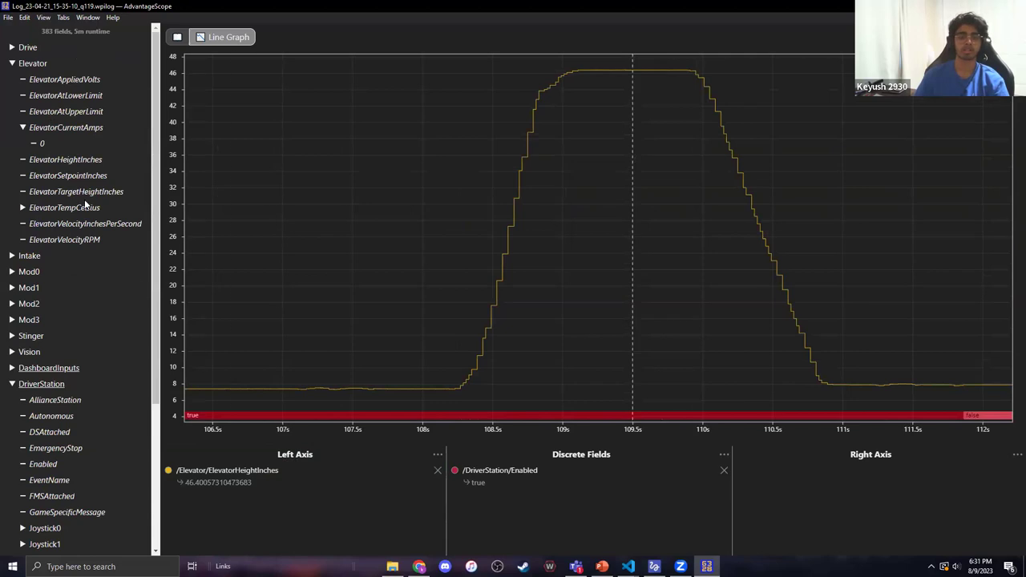
mouse_move(72, 191)
mouse_down()
mouse_move(134, 245)
mouse_move(287, 497)
mouse_up()
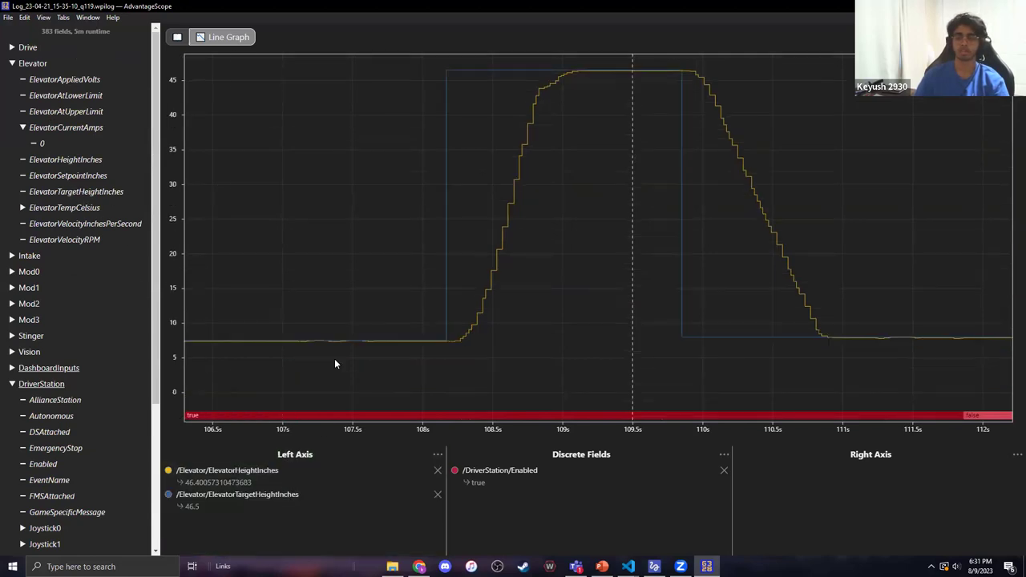
- Compare the elevator's actual and target heights at several moments between about 108 s and 113 s
scroll(356, 325, down, 10)
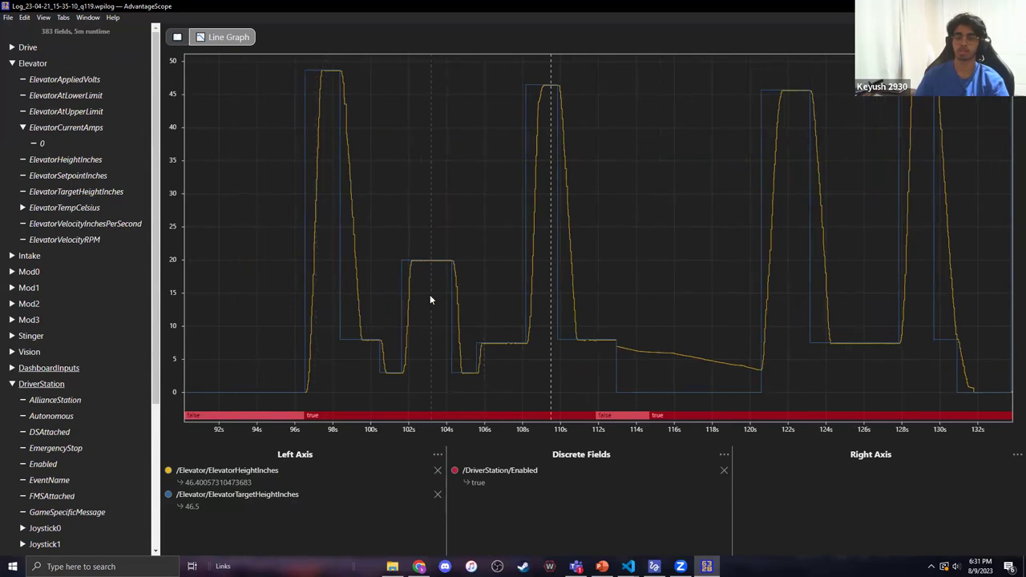
scroll(484, 297, right, 3)
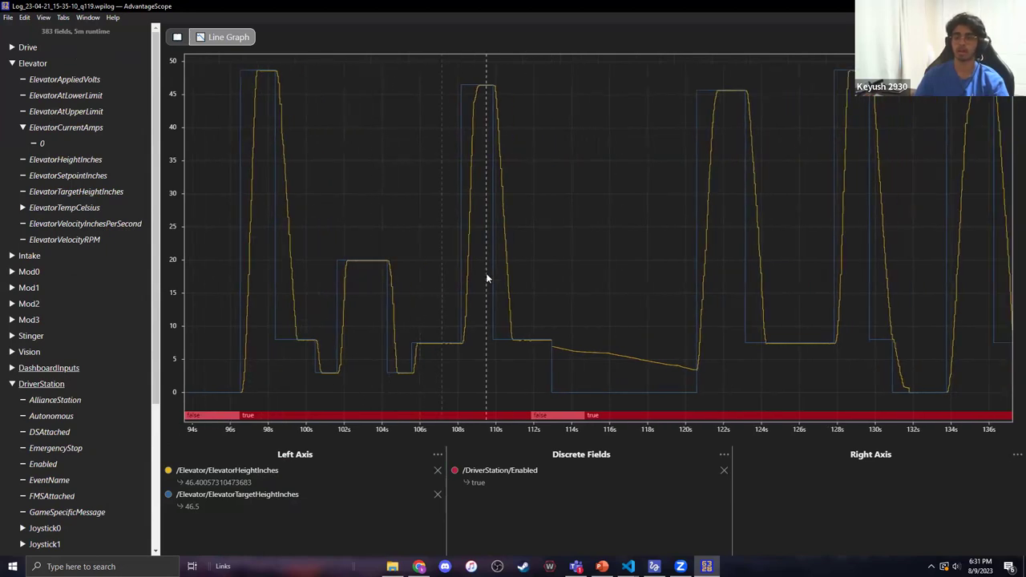
scroll(478, 262, up, 8)
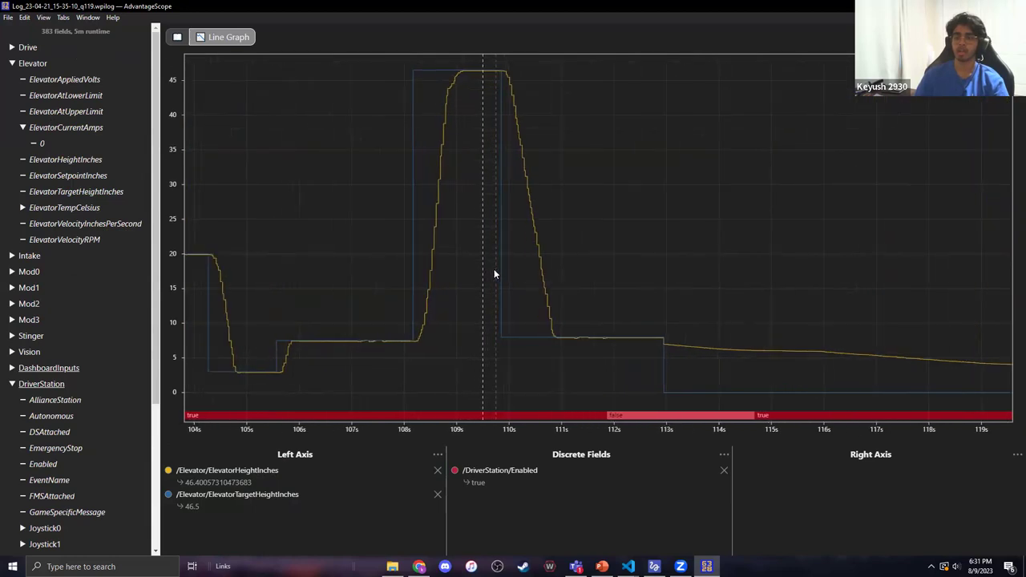
click(414, 74)
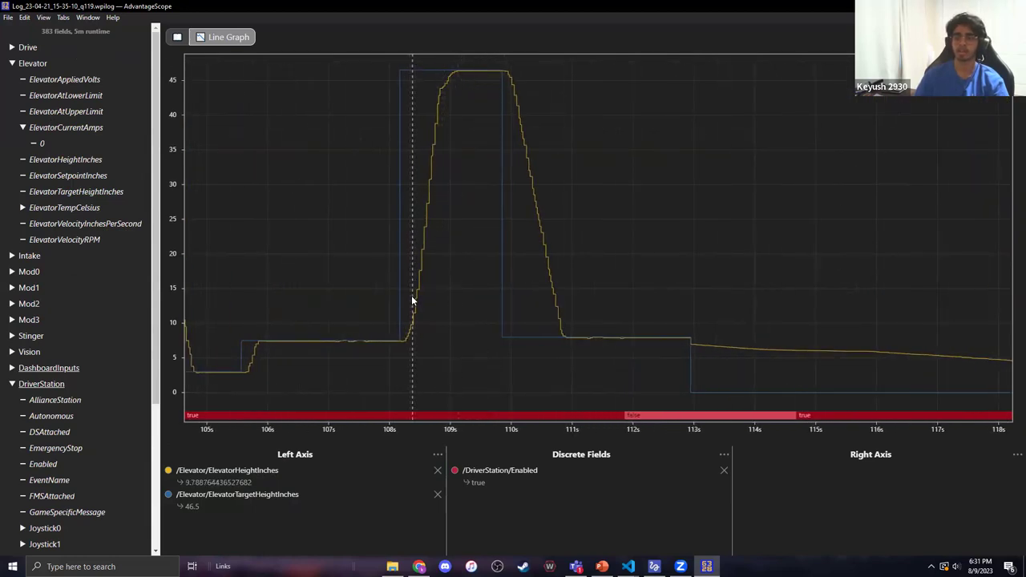
click(462, 262)
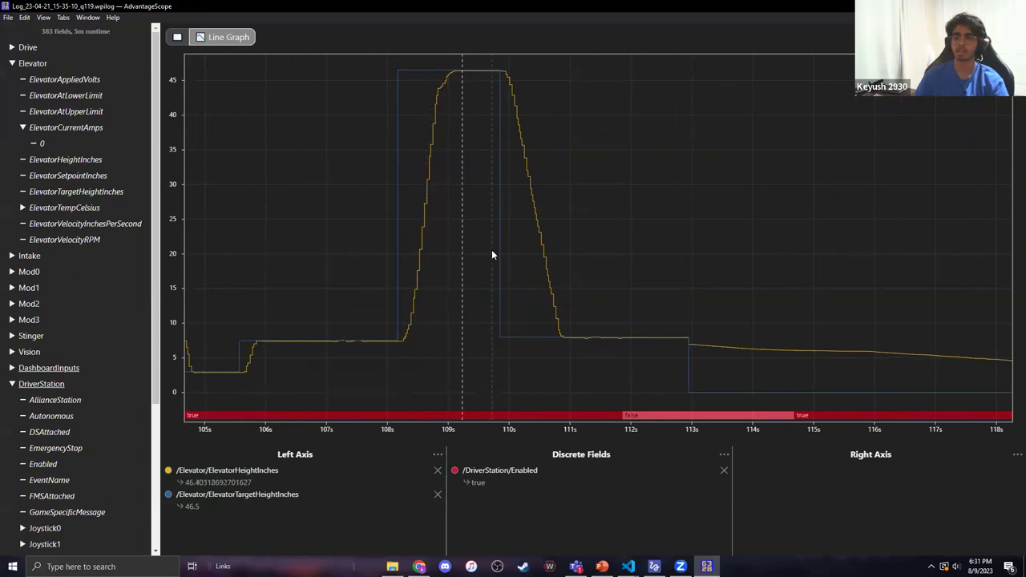
click(558, 311)
click(692, 320)
- Plot ElevatorVelocityInchesPerSecond on the right axis and inspect it at the start of the elevator's rise near 108 s
drag(61, 224, 807, 511)
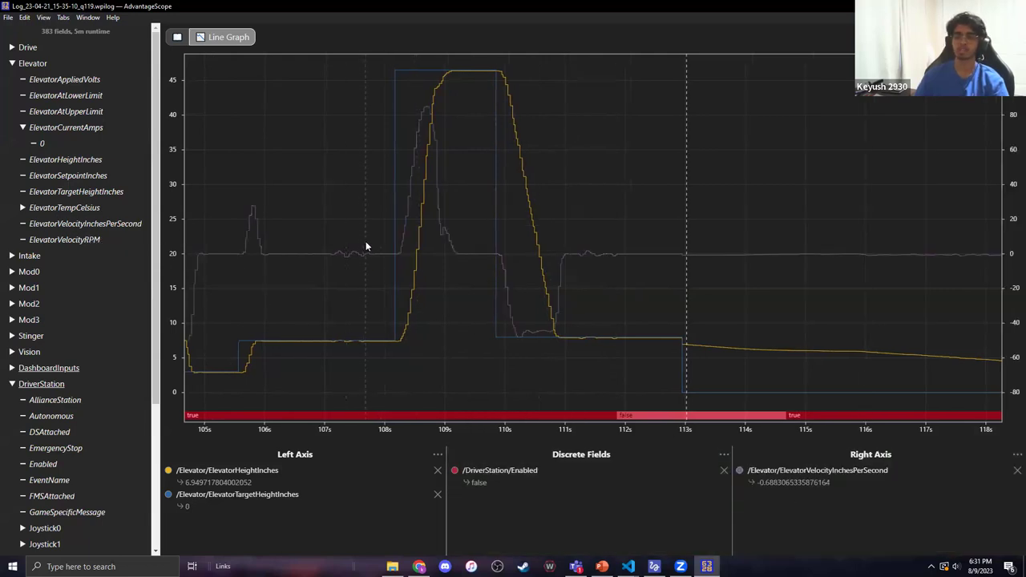
scroll(383, 242, up, 3)
click(466, 237)
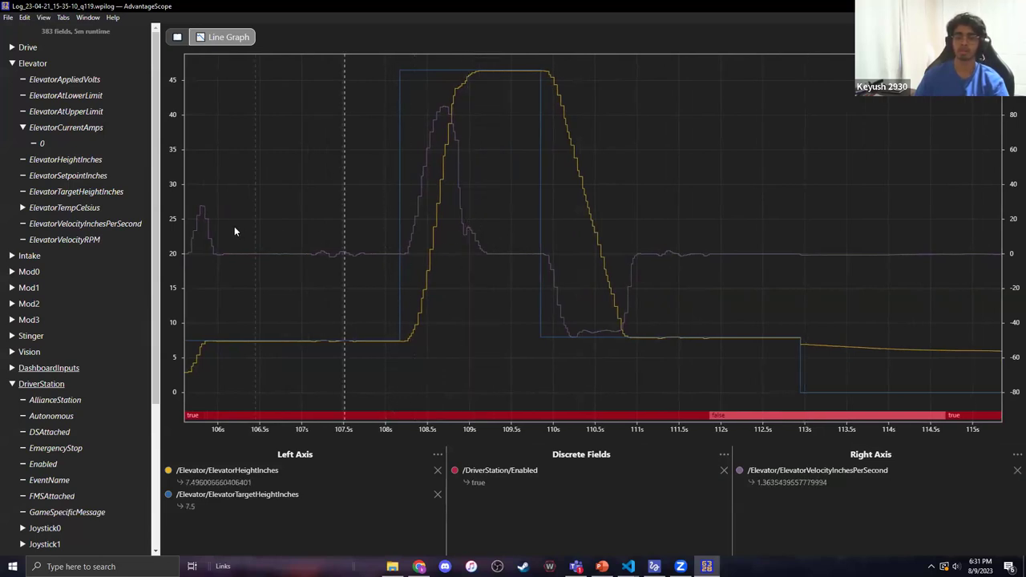
click(405, 236)
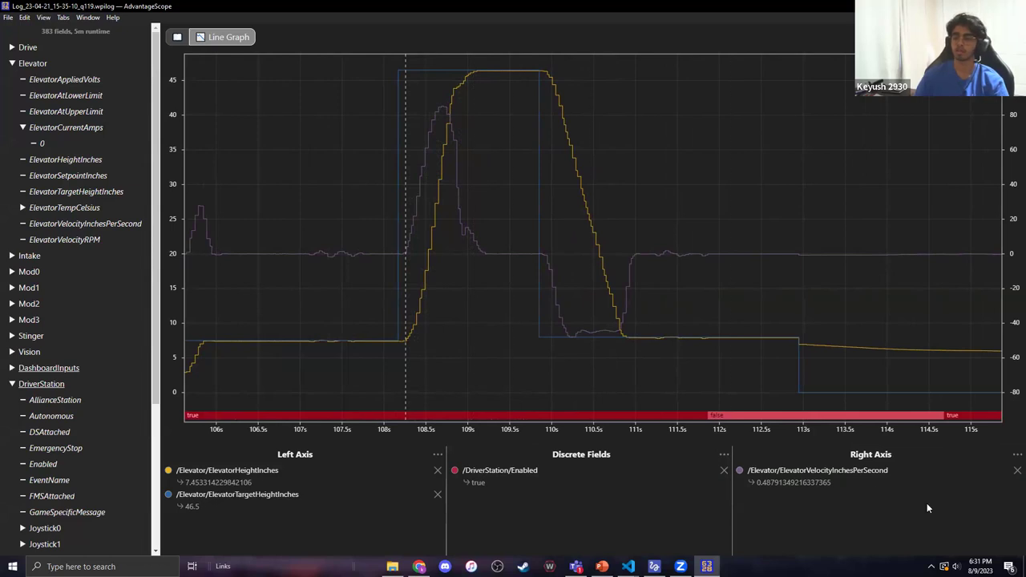
- Remove the elevator velocity plot and add ElevatorSetpointInches to the left axis
click(1017, 470)
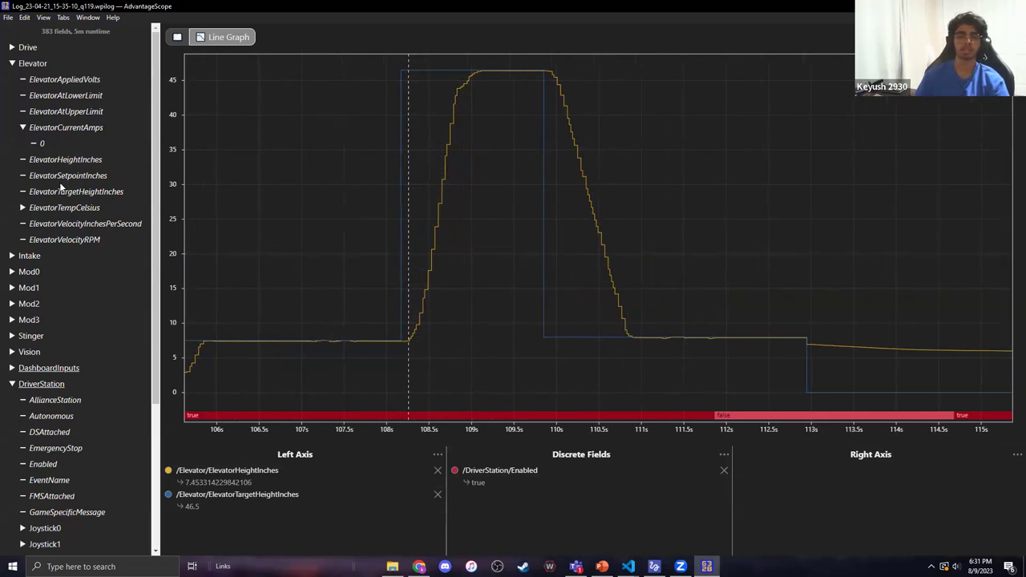
drag(64, 174, 300, 526)
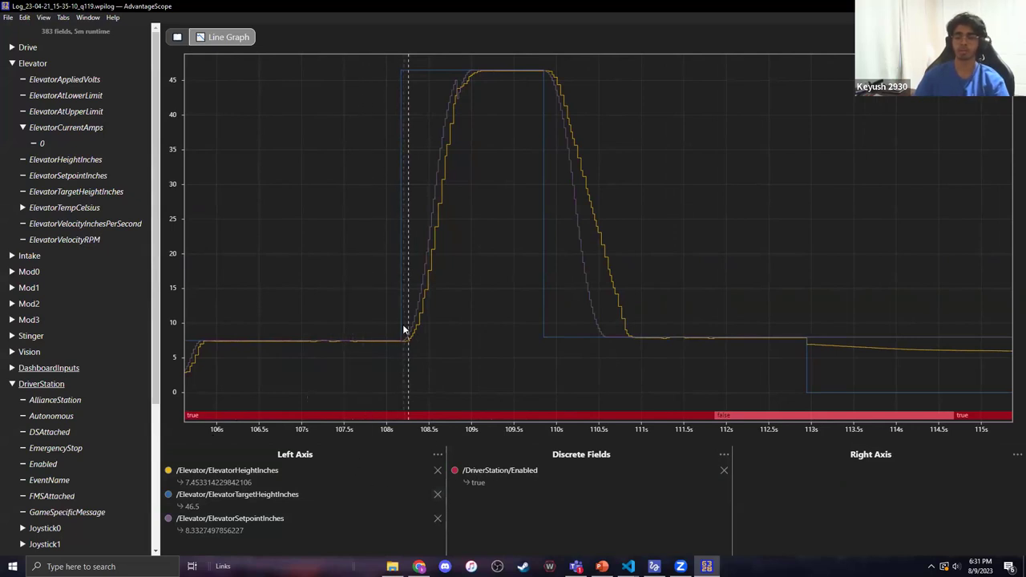
- Examine how the elevator's setpoint and actual height compare during the rise, especially around the setpoint dip between 108.8 s and 108.9 s
scroll(433, 273, up, 5)
scroll(453, 282, up, 5)
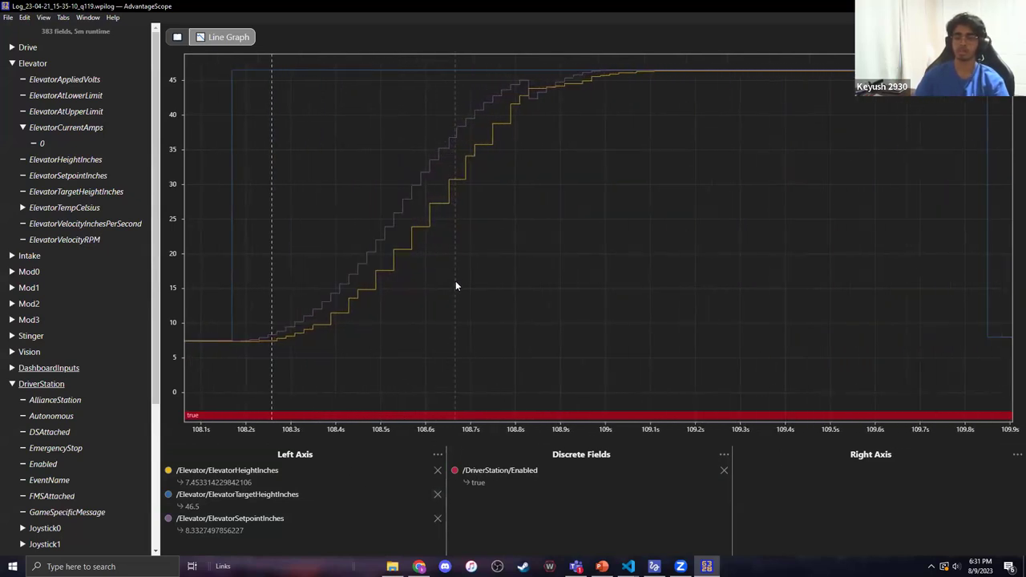
scroll(293, 345, down, 3)
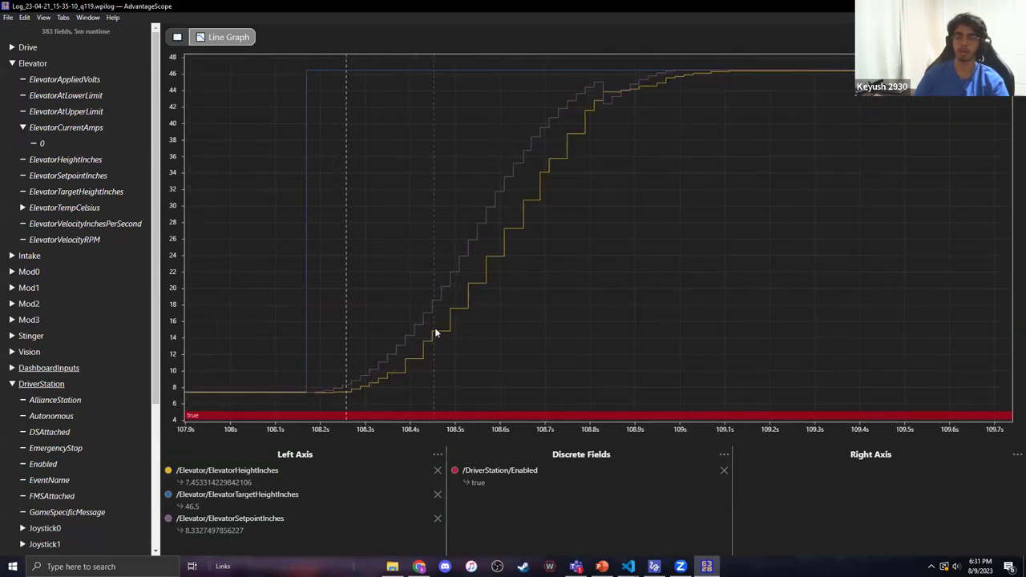
drag(497, 304, 402, 267)
click(491, 136)
click(490, 126)
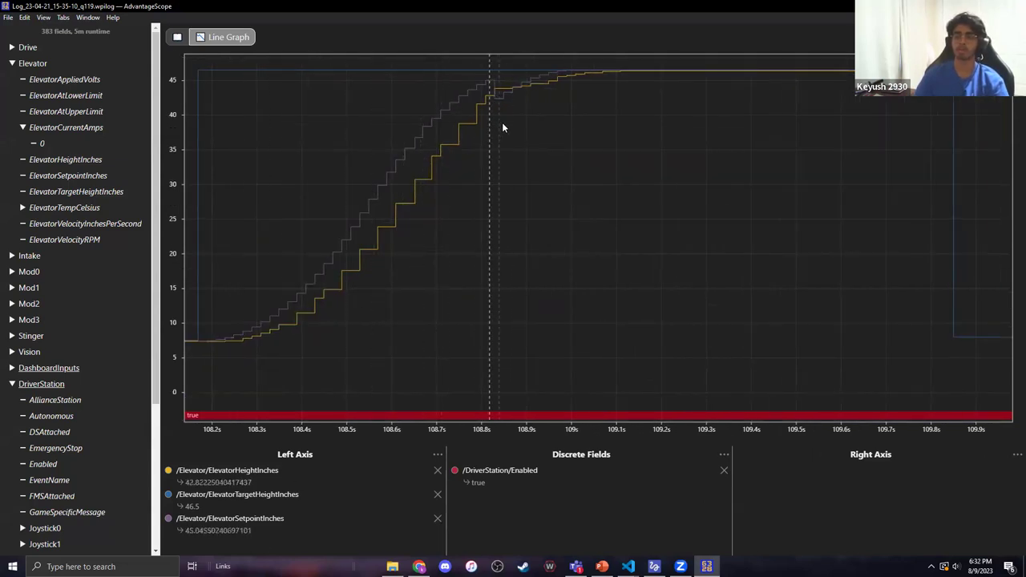
click(505, 124)
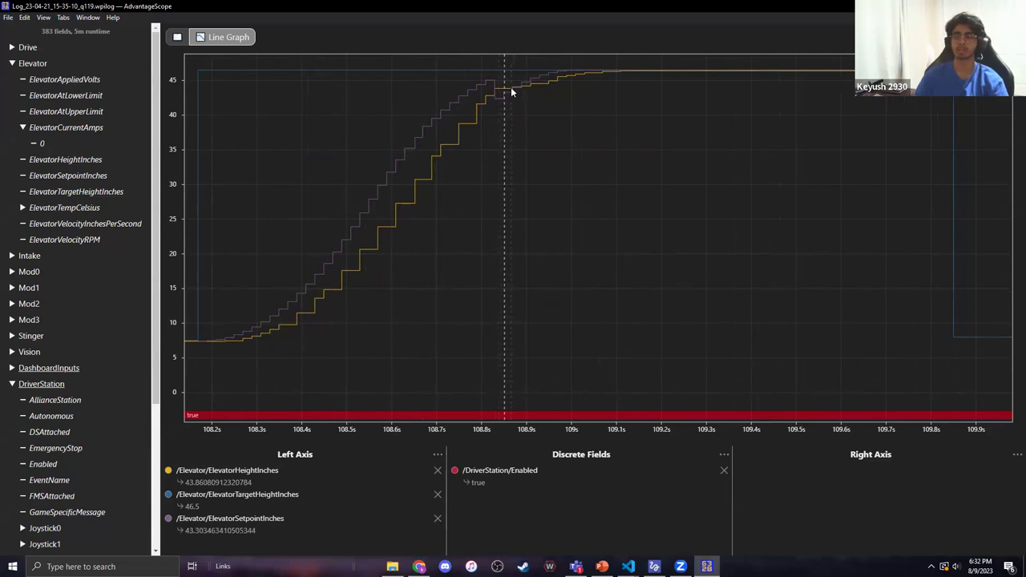
click(524, 94)
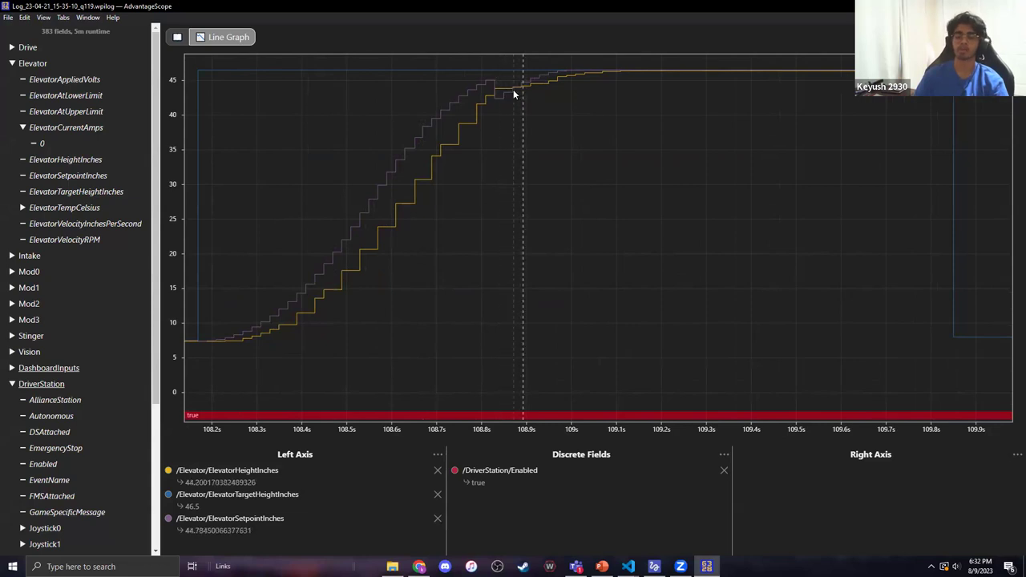
click(513, 94)
click(482, 91)
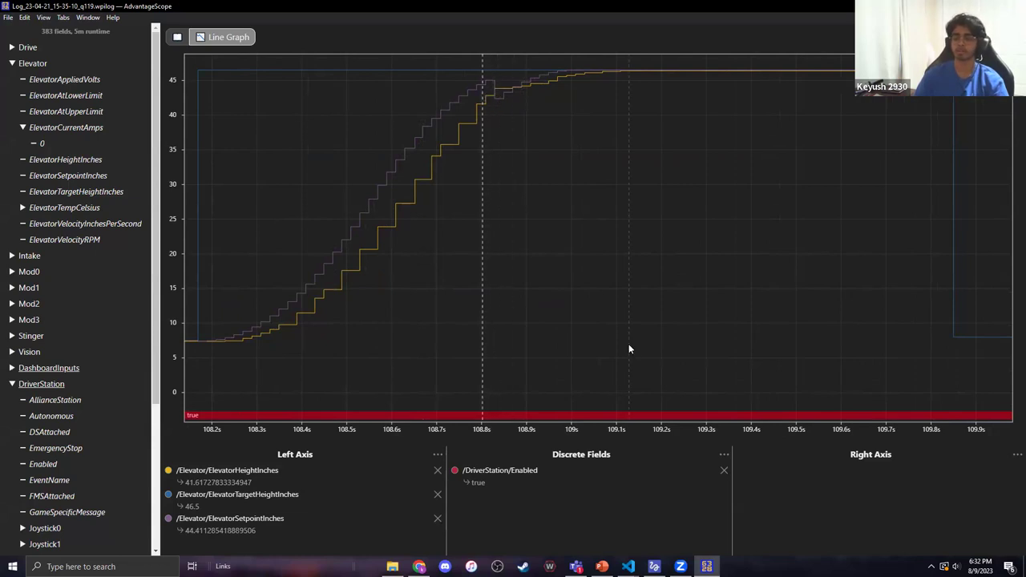
- Switch to the robot code in Visual Studio Code, open ElevatorReal2023.java and locate the setHeightInches method
click(628, 566)
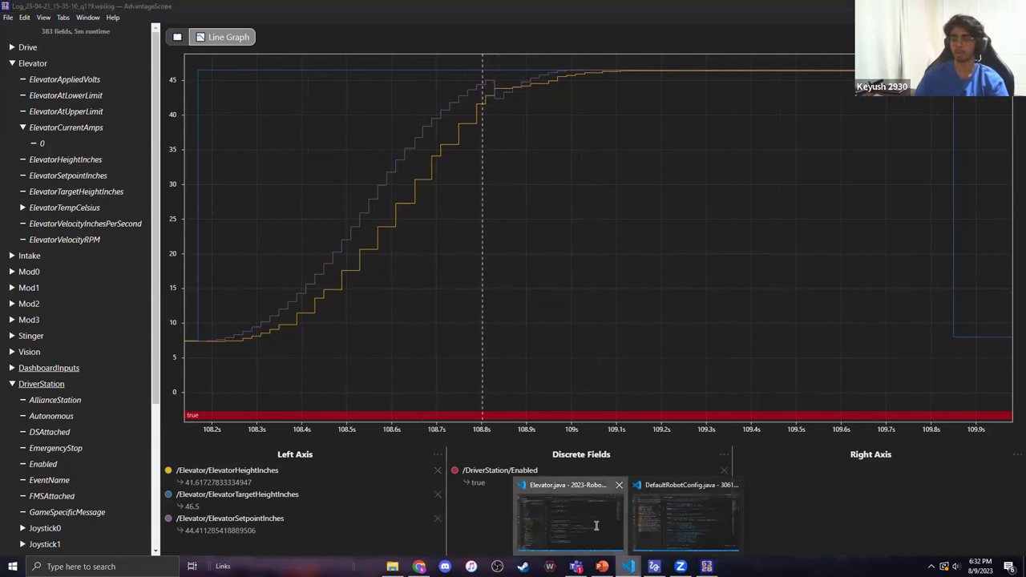
click(595, 525)
scroll(112, 256, down, 1)
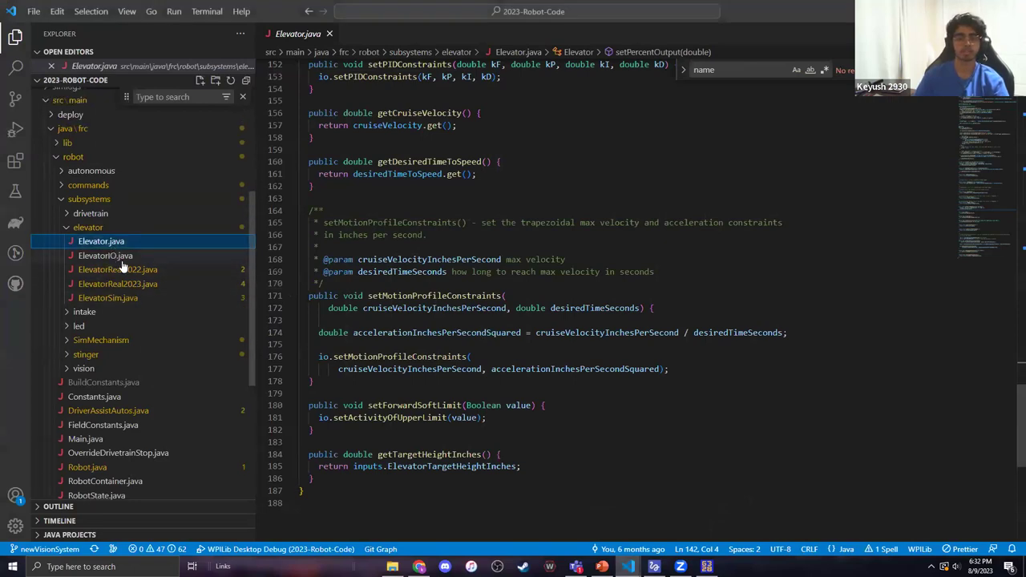
click(136, 285)
scroll(449, 350, down, 6)
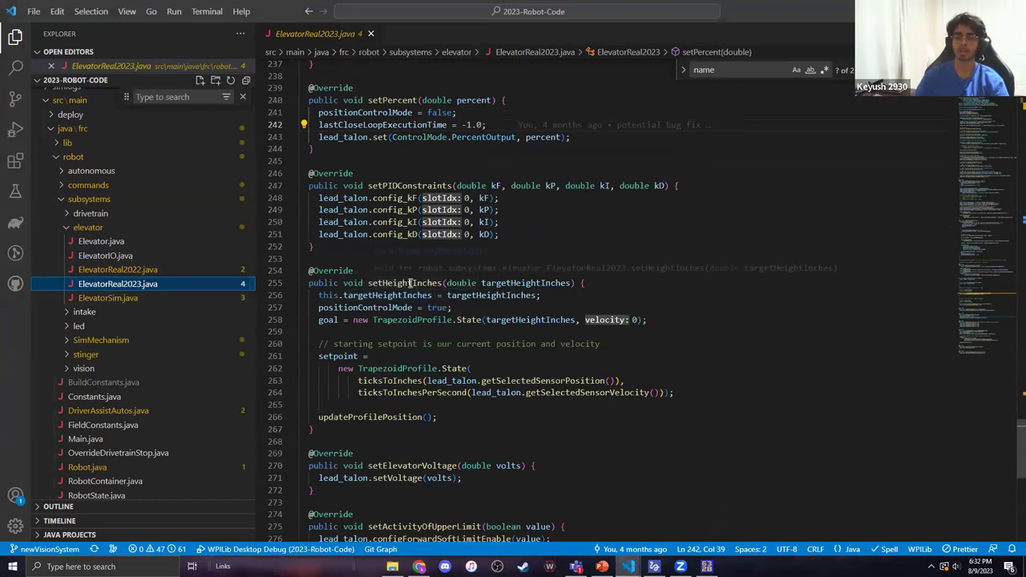
click(411, 283)
scroll(411, 283, down, 1)
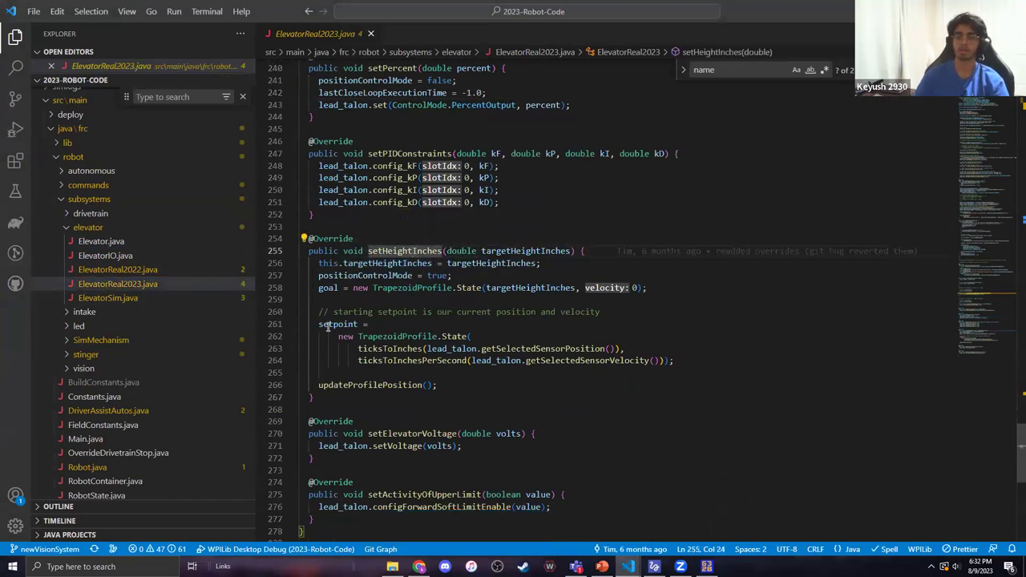
- Search the file for "setpoint" and step through its occurrences as far as the profile update in updateProfilePosition
scroll(328, 324, down, 1)
click(319, 292)
key(ctrl+shift+Right)
key(ctrl+f)
text(set)
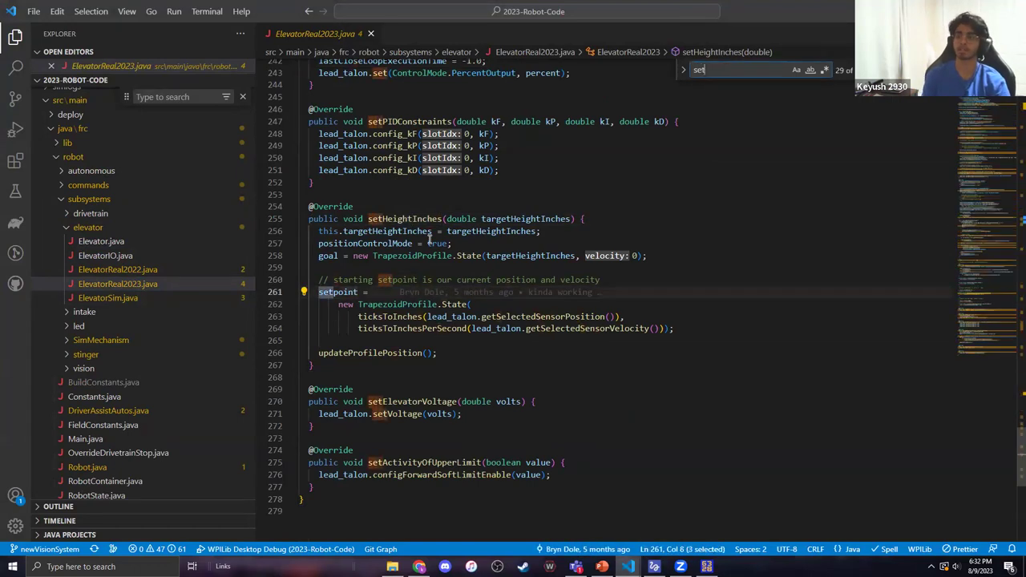
text(point)
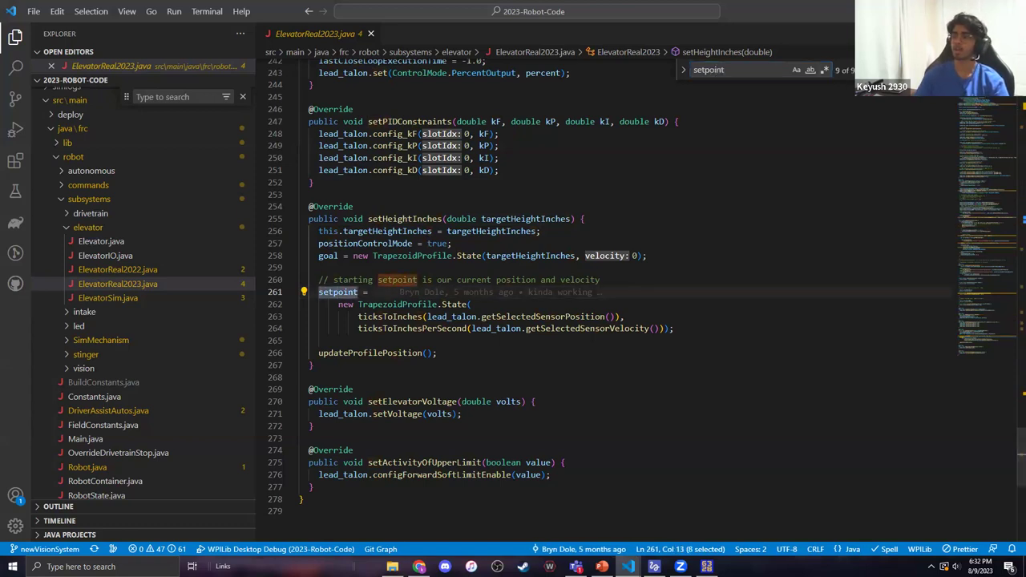
key(F3)
key(F3)
key(F3)
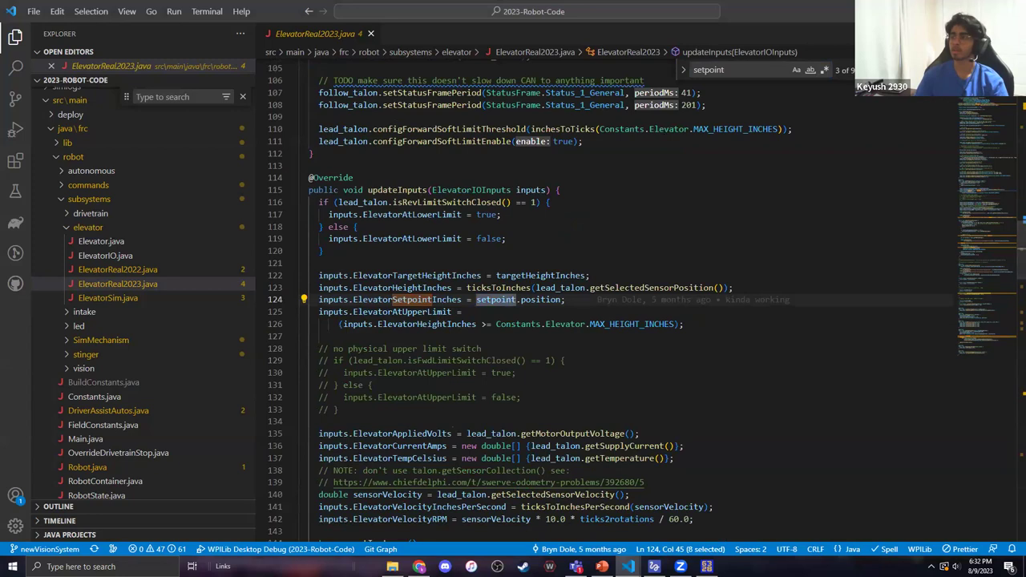
key(F3)
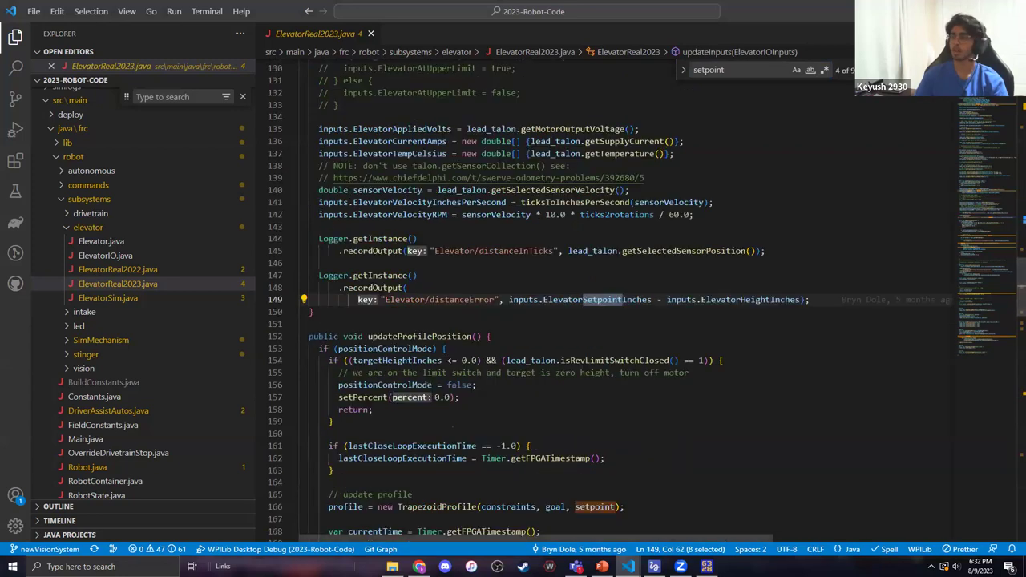
key(F3)
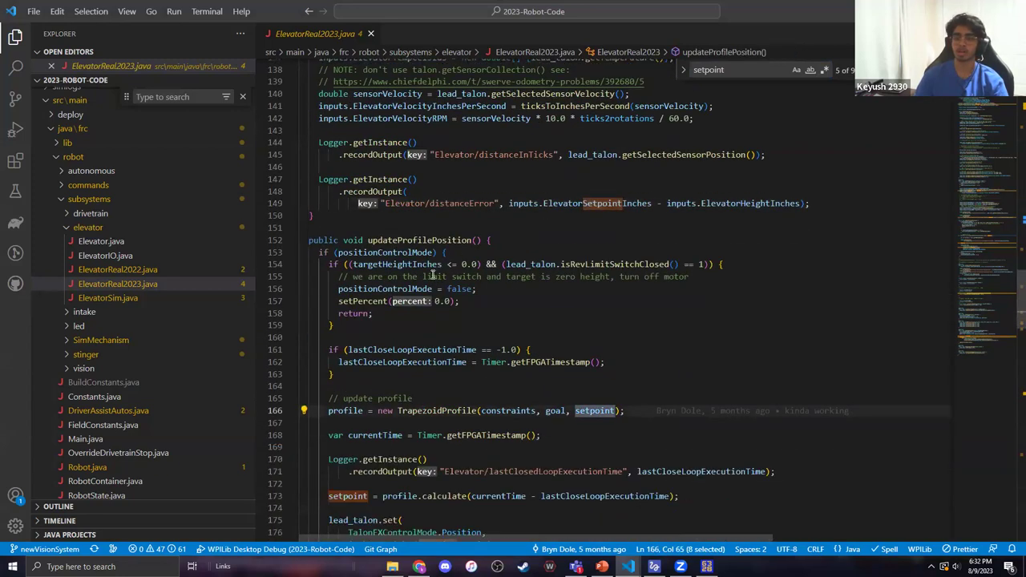
- Examine how updateProfilePosition builds the trapezoid profile and calculates the setpoint from the elapsed time
scroll(433, 275, down, 2)
scroll(340, 308, down, 1)
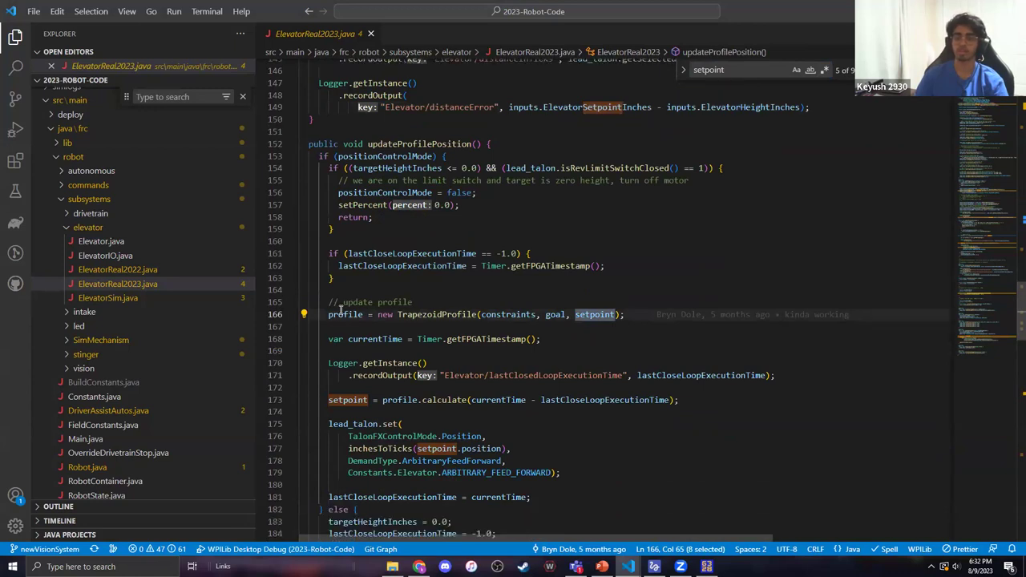
scroll(343, 311, down, 1)
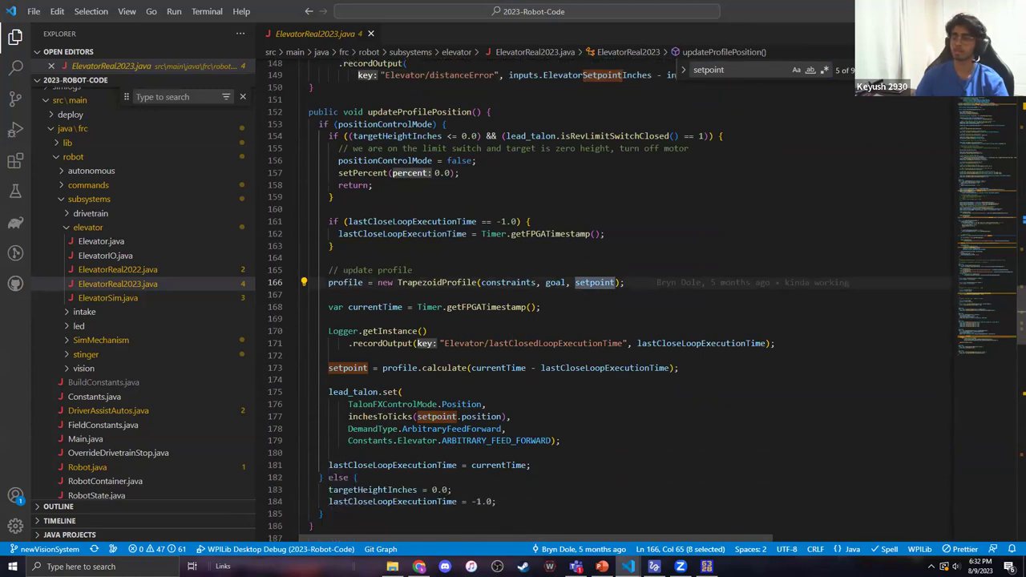
key(F3)
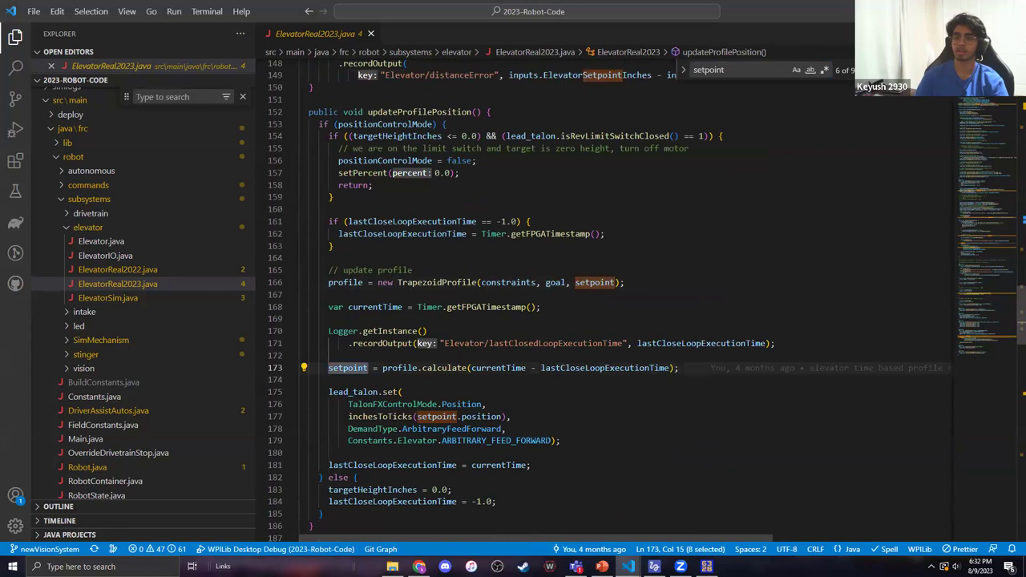
scroll(479, 305, down, 2)
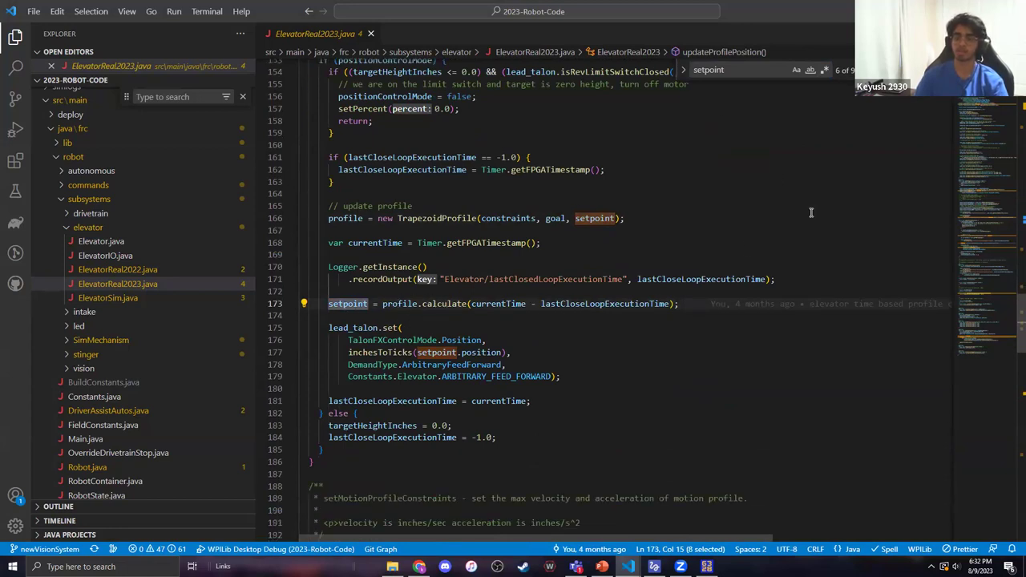
- Go on to the setpoint matches in setHeightInches and inspect how the starting setpoint uses the sensor position and velocity
key(F3)
key(F3)
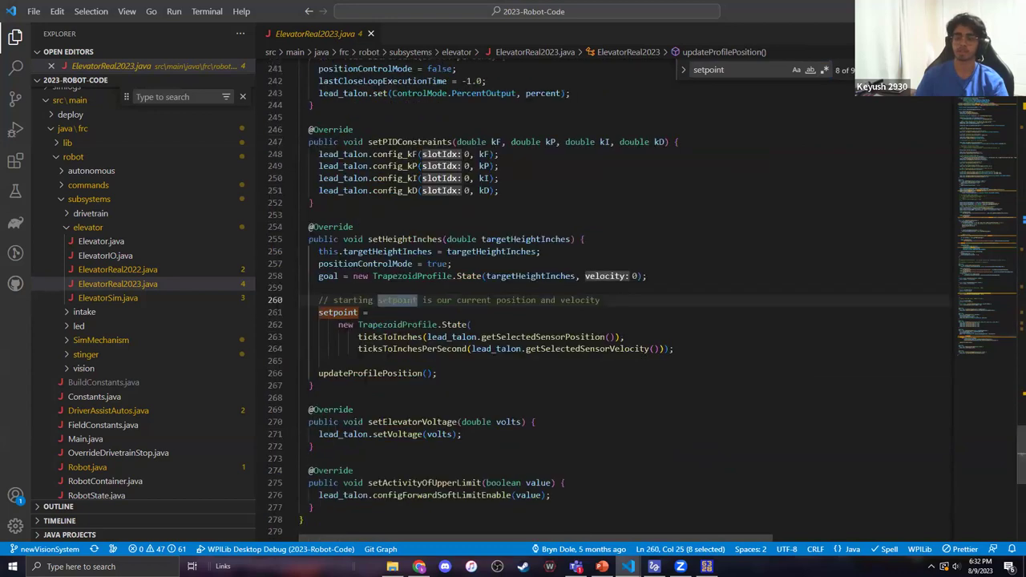
scroll(417, 264, down, 1)
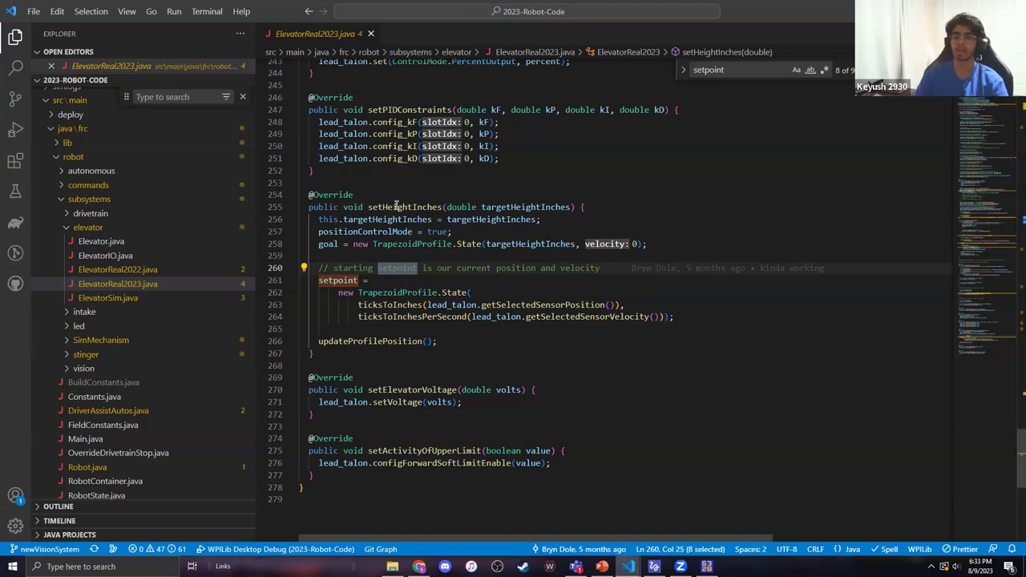
click(399, 207)
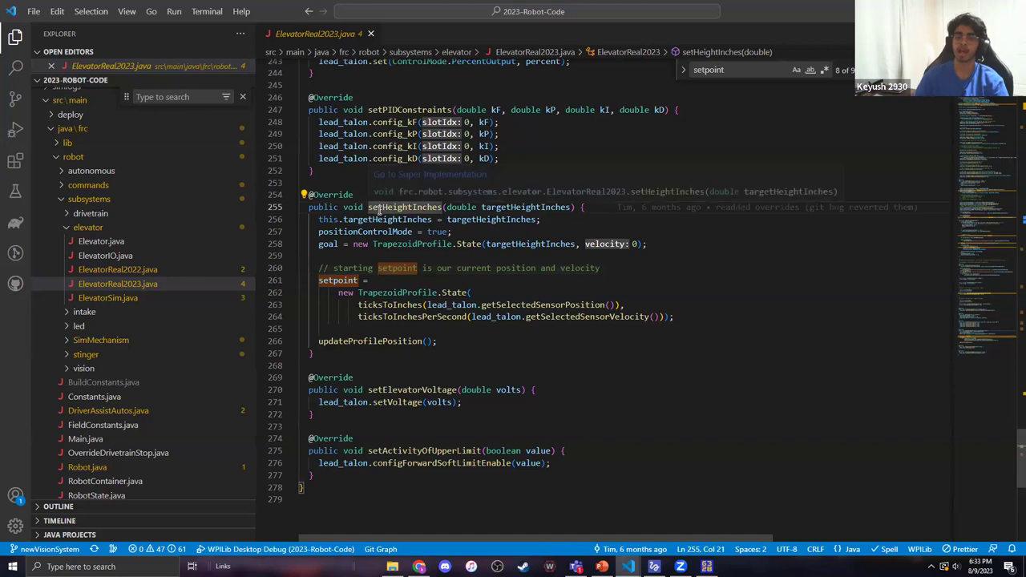
mouse_move(333, 279)
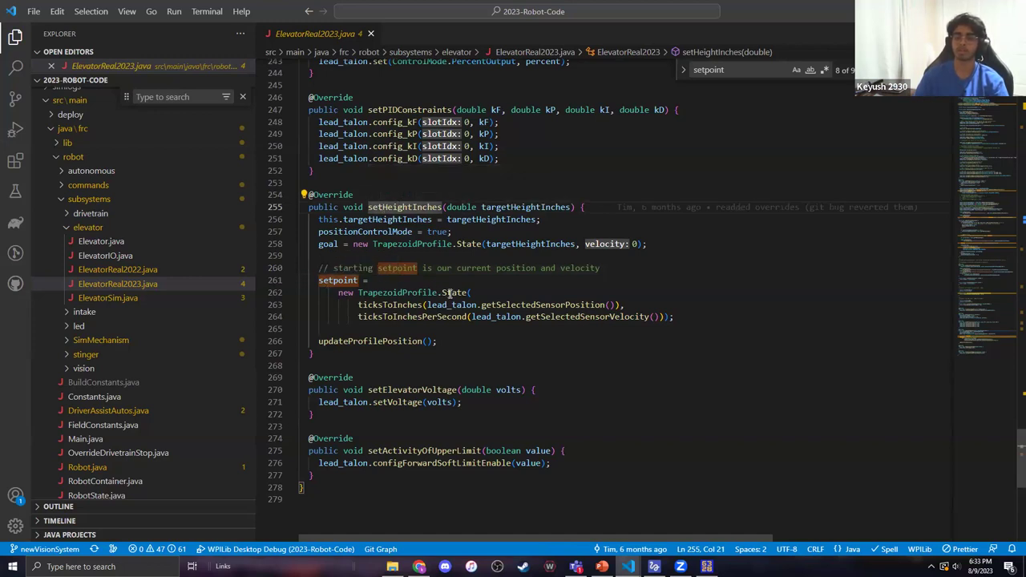
click(497, 306)
mouse_move(545, 306)
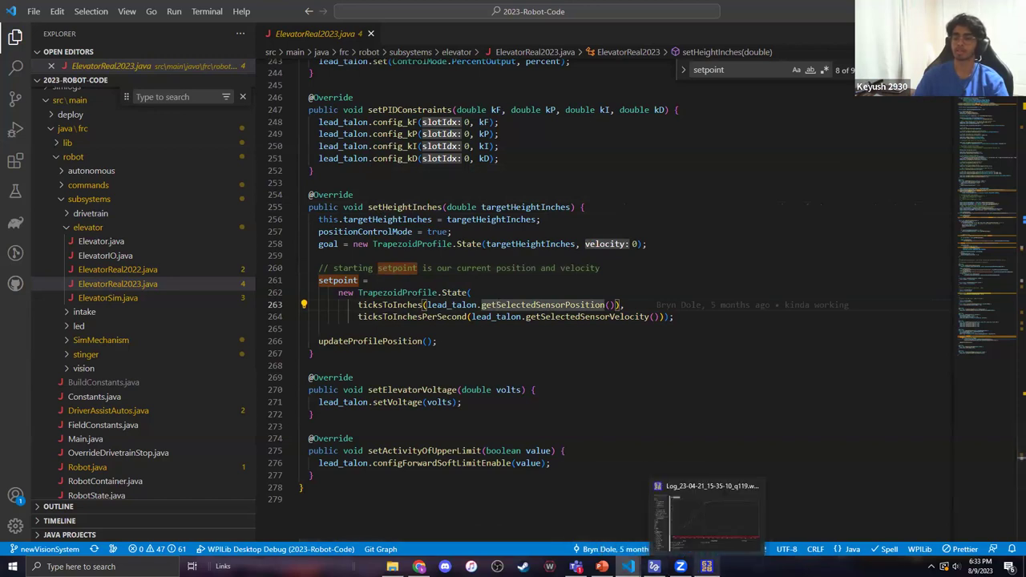
- Switch back to AdvantageScope and examine the elevator setpoint dip just after 108.8 s
click(706, 567)
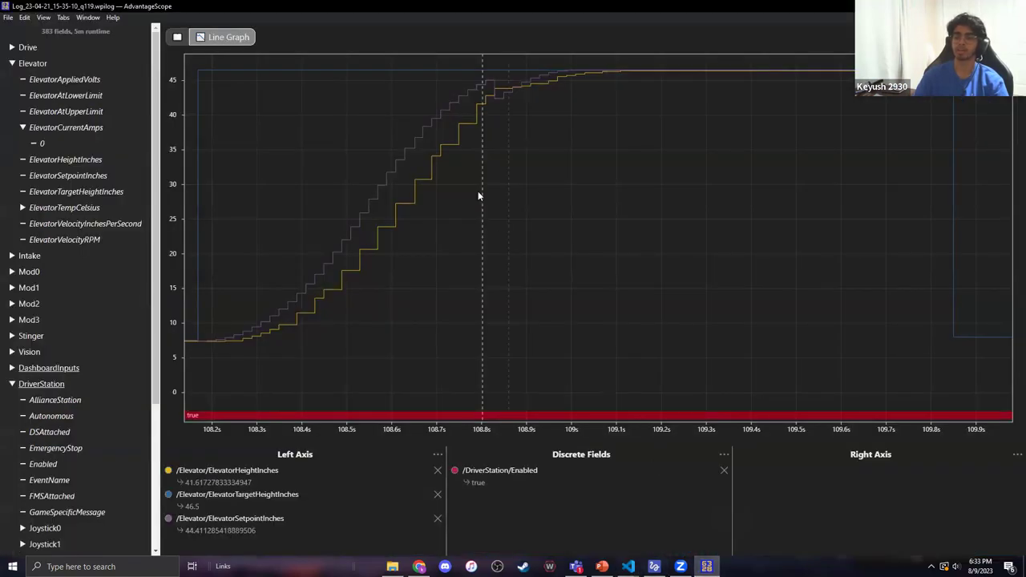
click(505, 101)
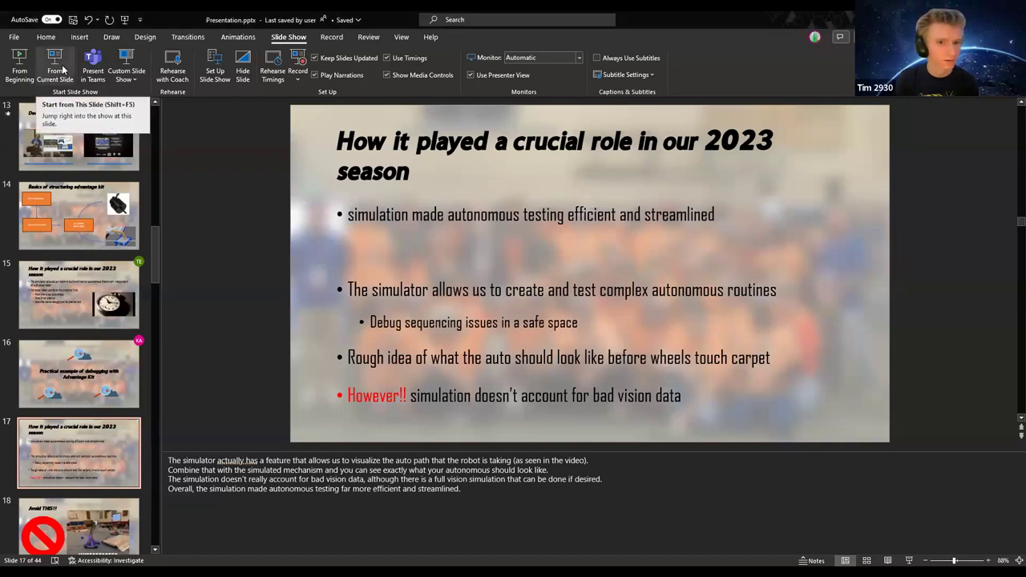
- Start the PowerPoint slide show from slide 17, about the simulator's role in the 2023 season
key(shift+F5)
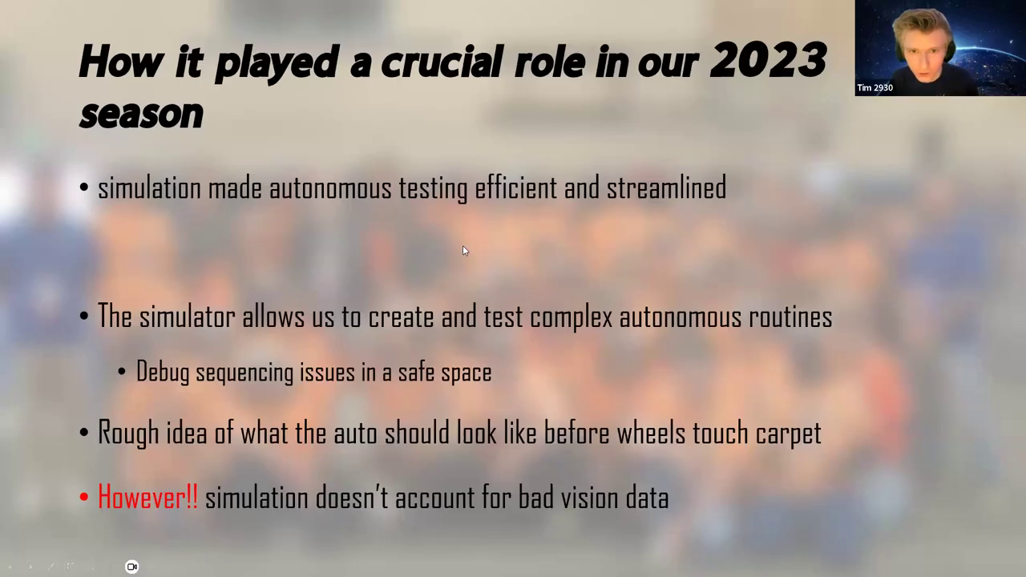